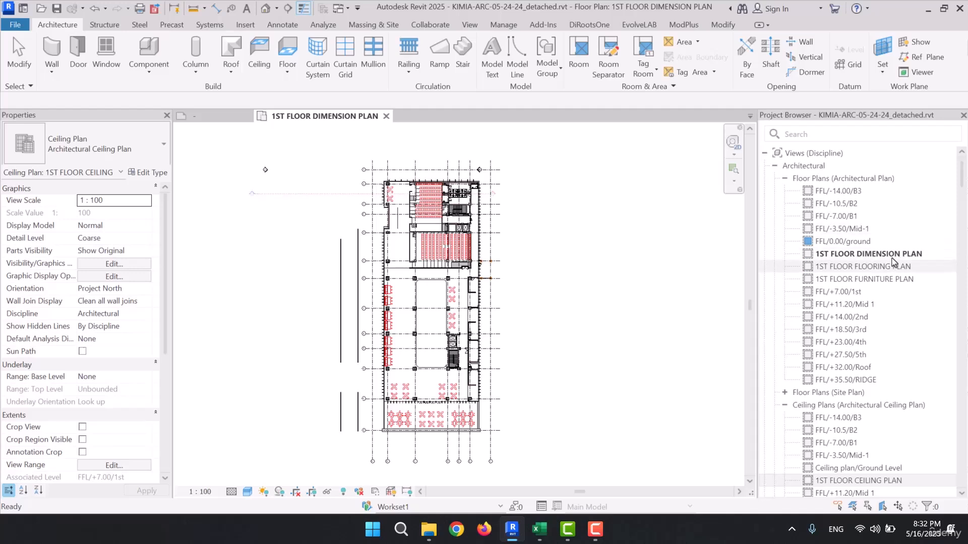
Examine the 1st floor dimension, flooring and furniture plans listed among the architectural floor plans.
left_click(903, 267)
left_click(889, 279)
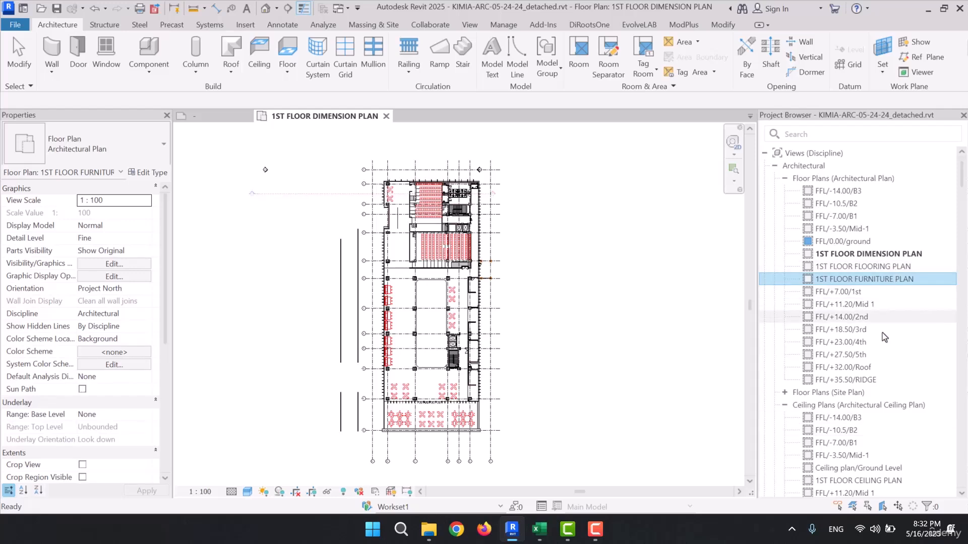
scroll(883, 343, "down", 1)
scroll(869, 304, "up", 1)
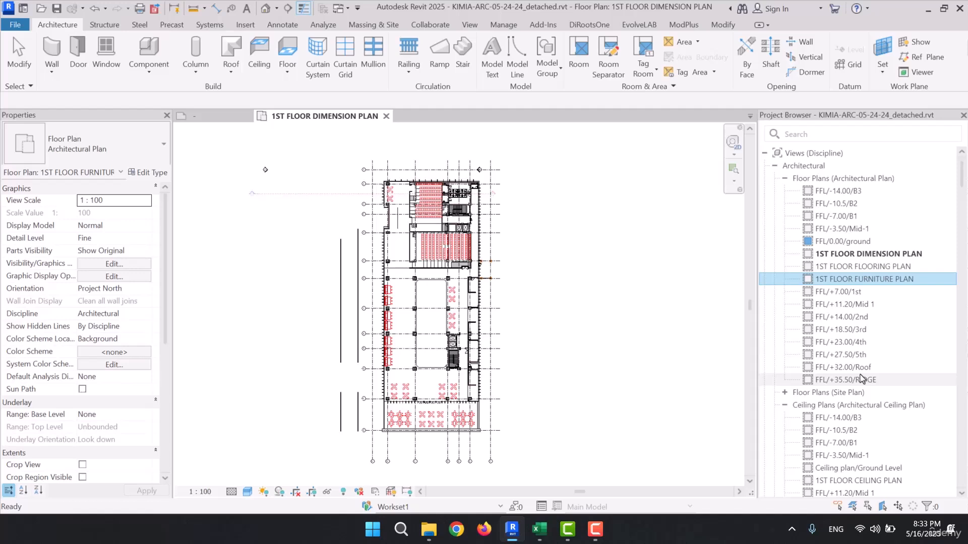
left_click(858, 255)
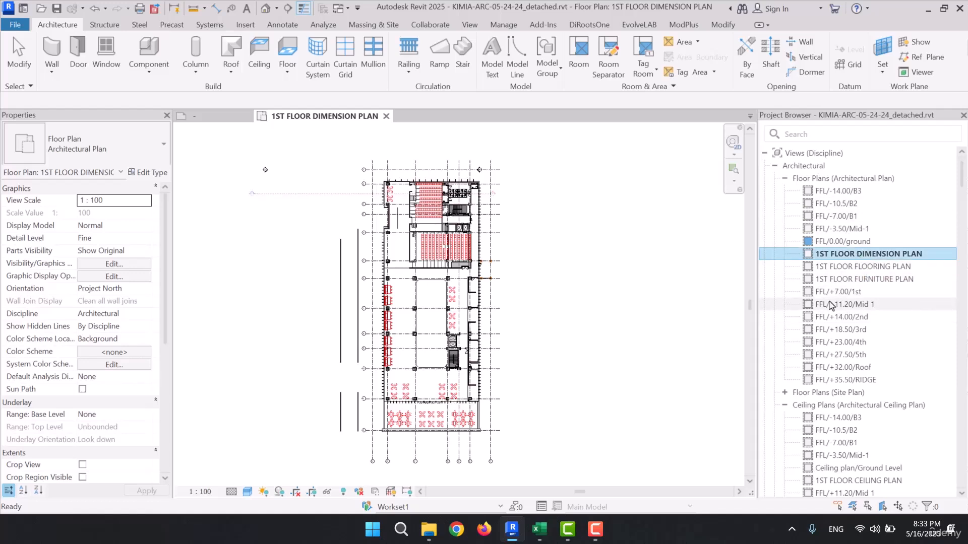
left_click(864, 179)
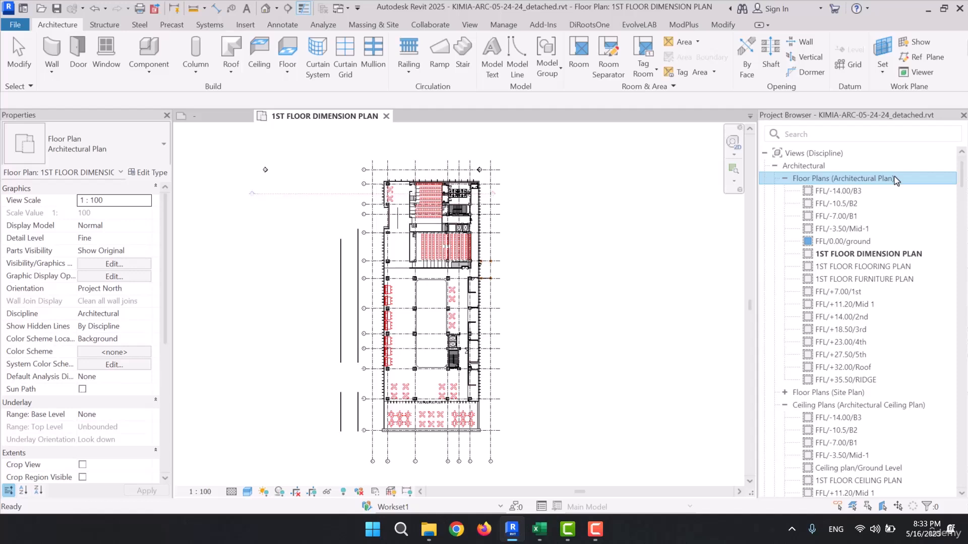
left_click(895, 266)
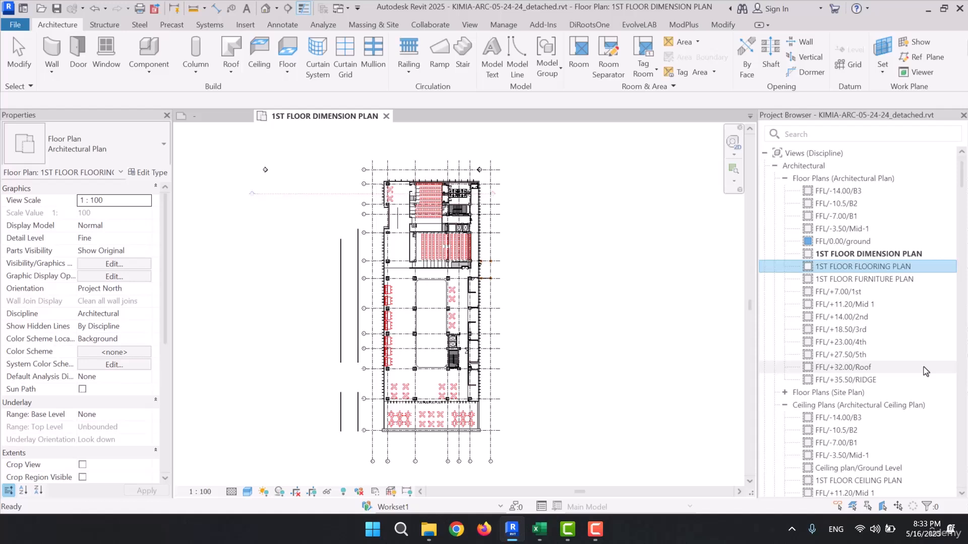
left_click(890, 280)
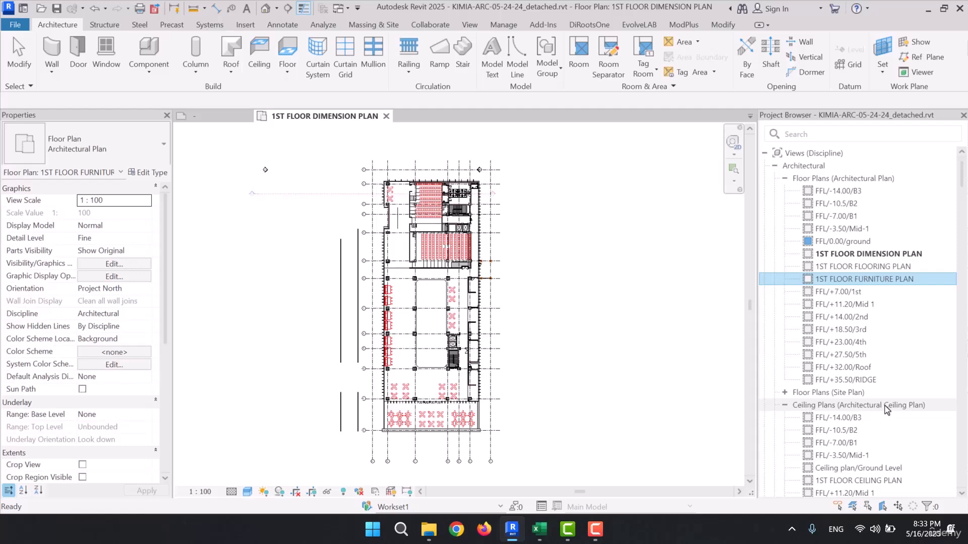
Look through the ceiling plan, elevation and section groups, and inspect the 1st floor dimension plan drawing.
scroll(887, 409, "down", 2)
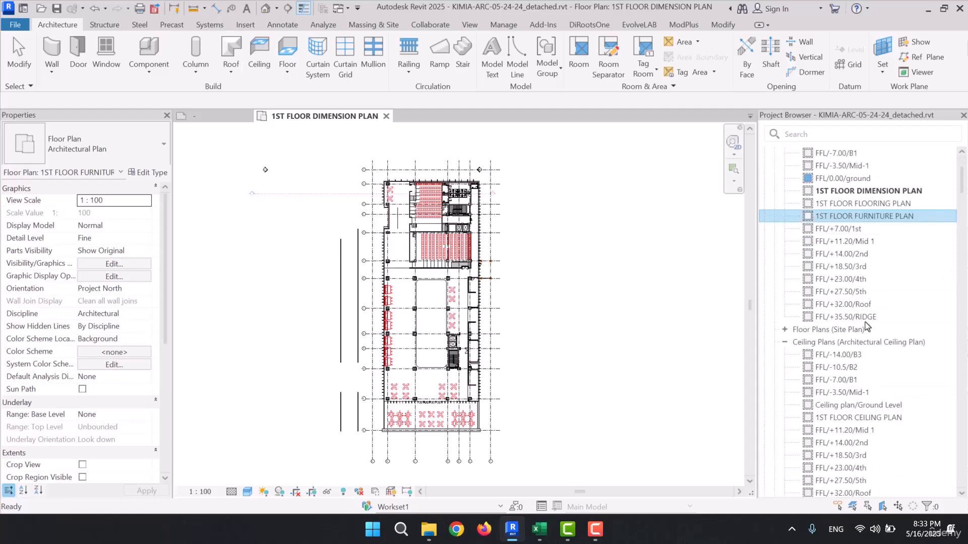
scroll(834, 353, "down", 2)
scroll(835, 353, "down", 2)
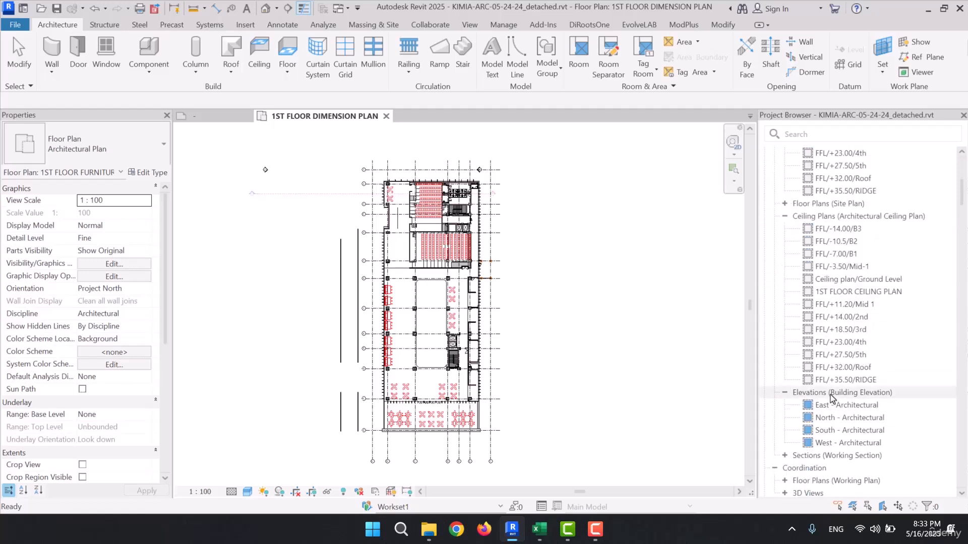
left_click(827, 393)
scroll(824, 398, "down", 2)
left_click(826, 394)
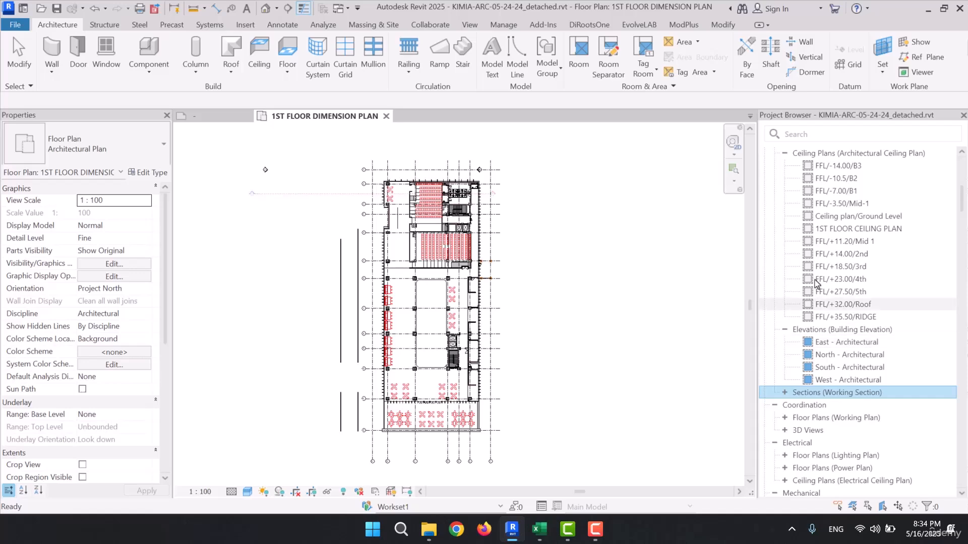
scroll(538, 250, "up", 5)
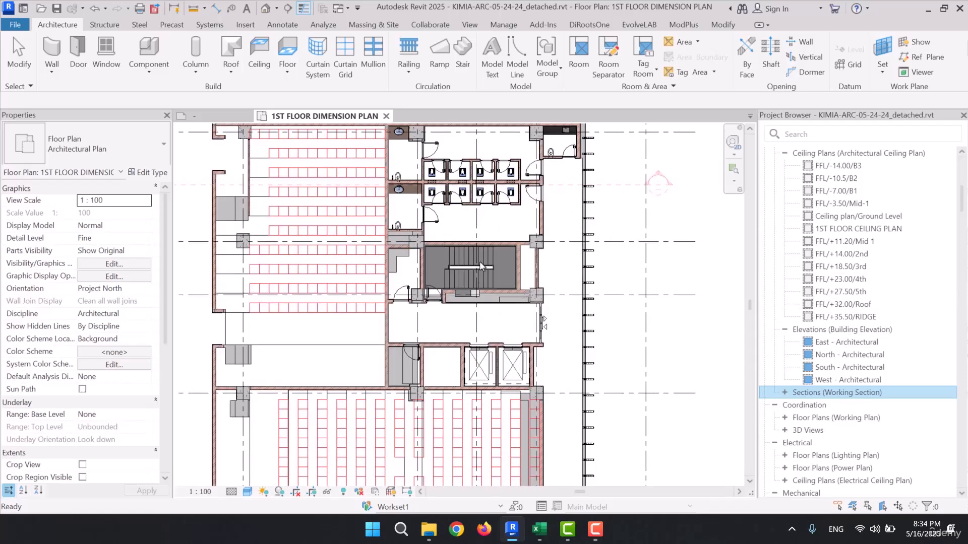
scroll(480, 262, "down", 5)
scroll(845, 198, "up", 7)
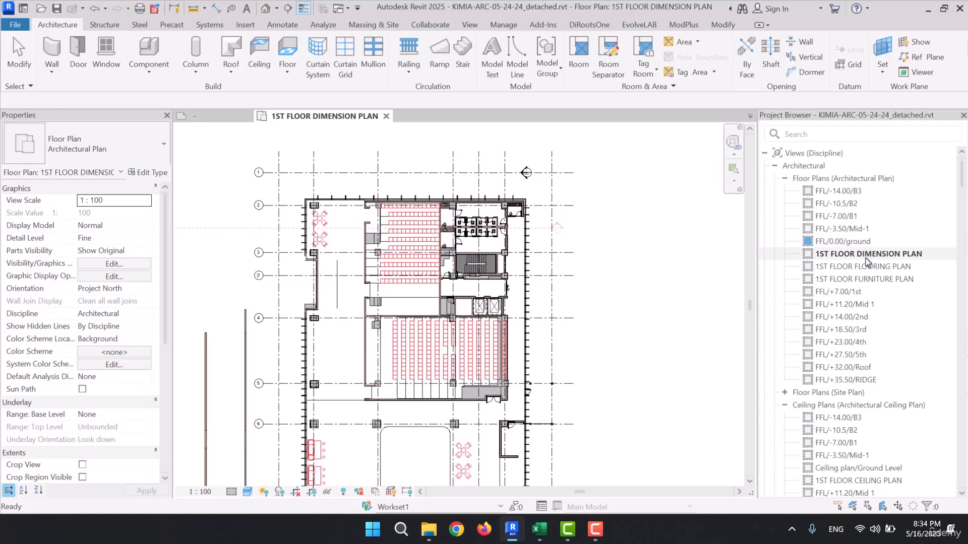
left_click(857, 279)
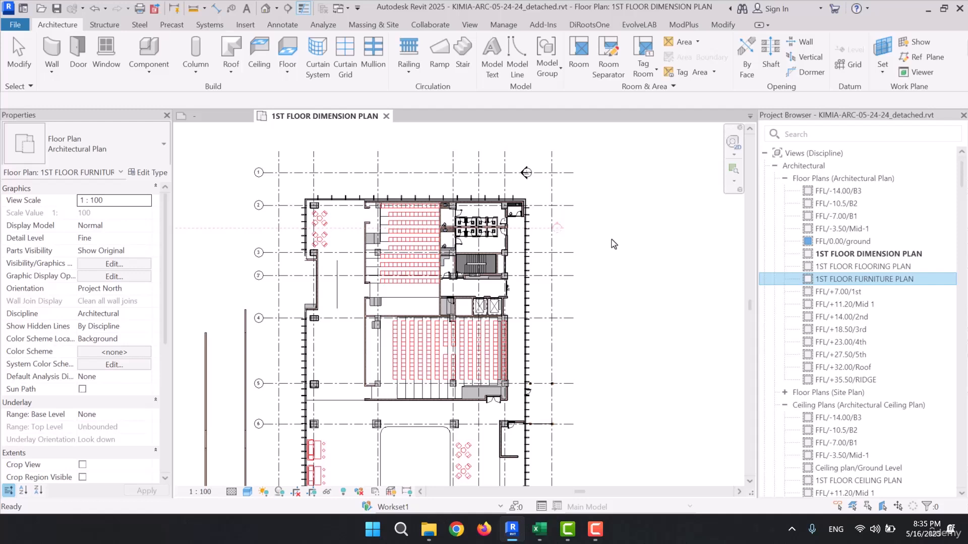
Duplicate the Architectural Plan view type as DIMENSION PLANS and assign it to the 1ST FLOOR DIMENSION PLAN view.
left_click(838, 254)
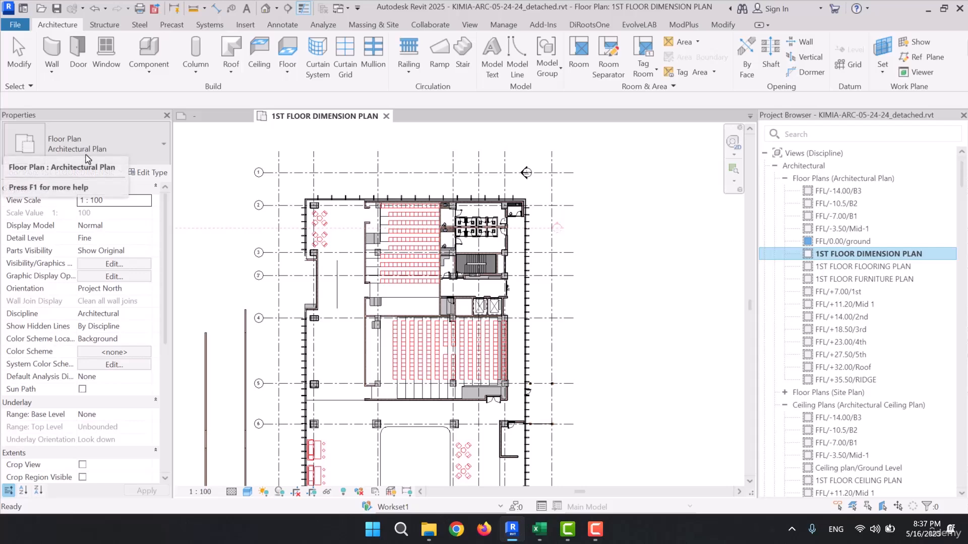
left_click(147, 172)
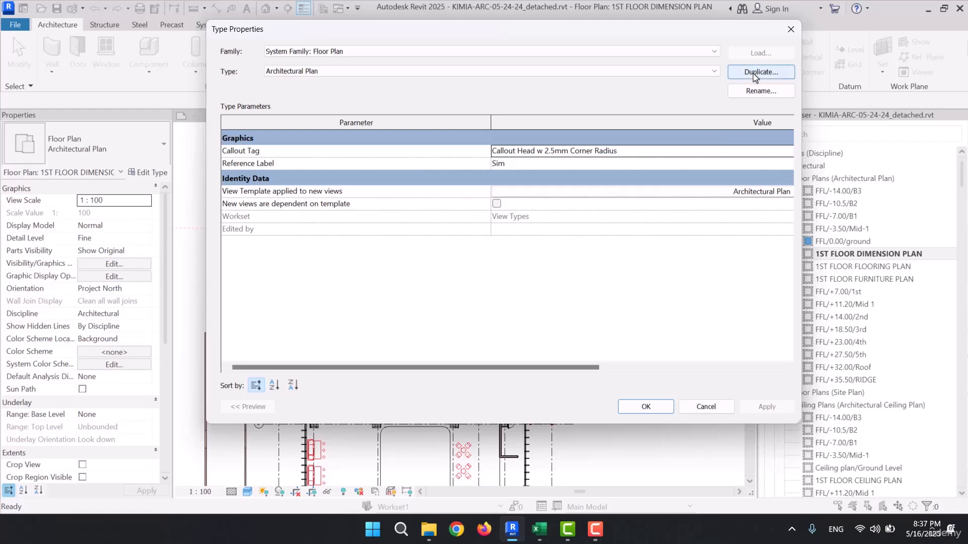
left_click_drag(802, 159, 579, 158)
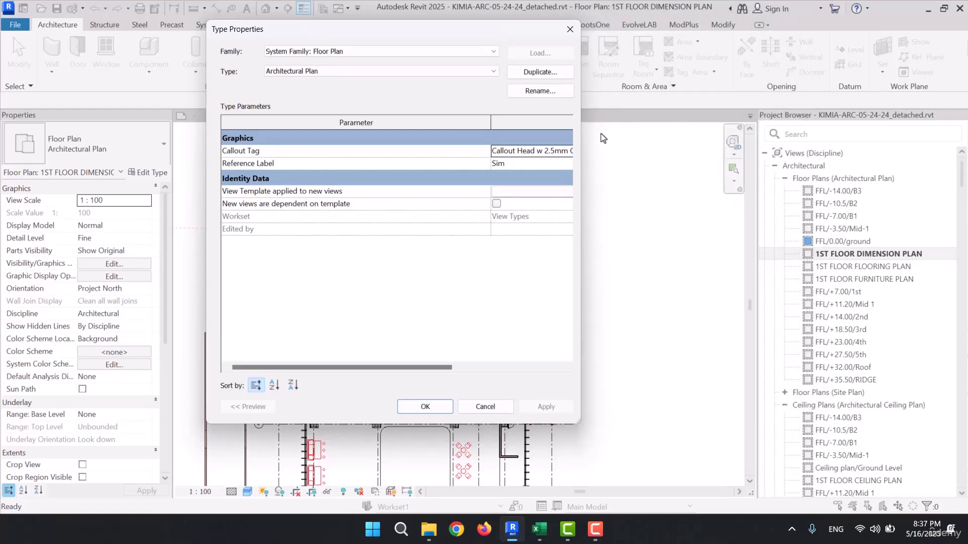
left_click_drag(490, 123, 363, 119)
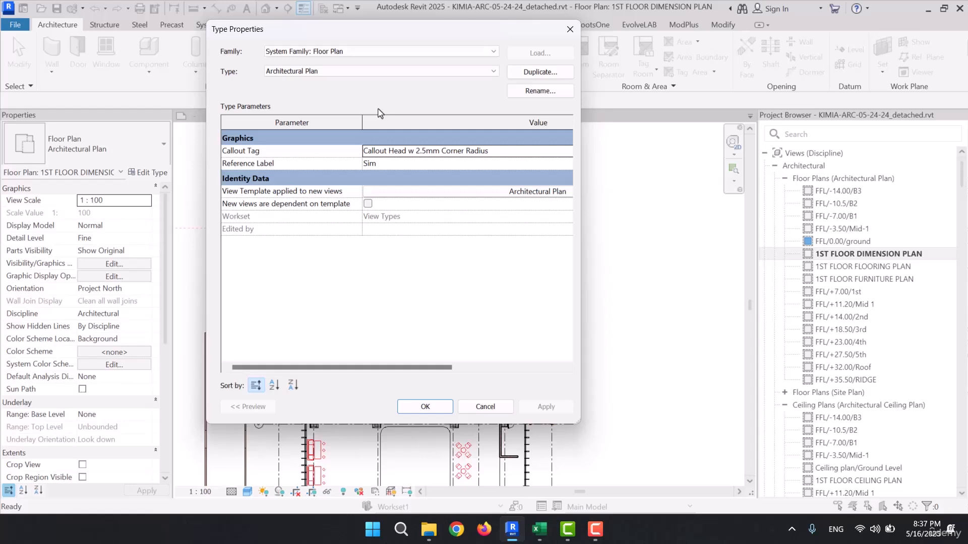
left_click(539, 73)
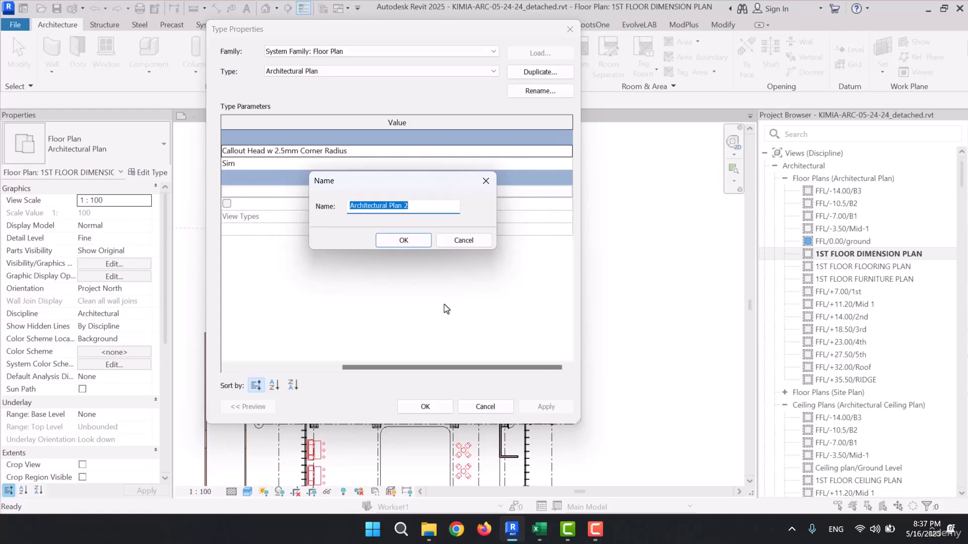
type("DIMENSION PLN")
key("BackSpace")
type("ANS")
left_click(416, 246)
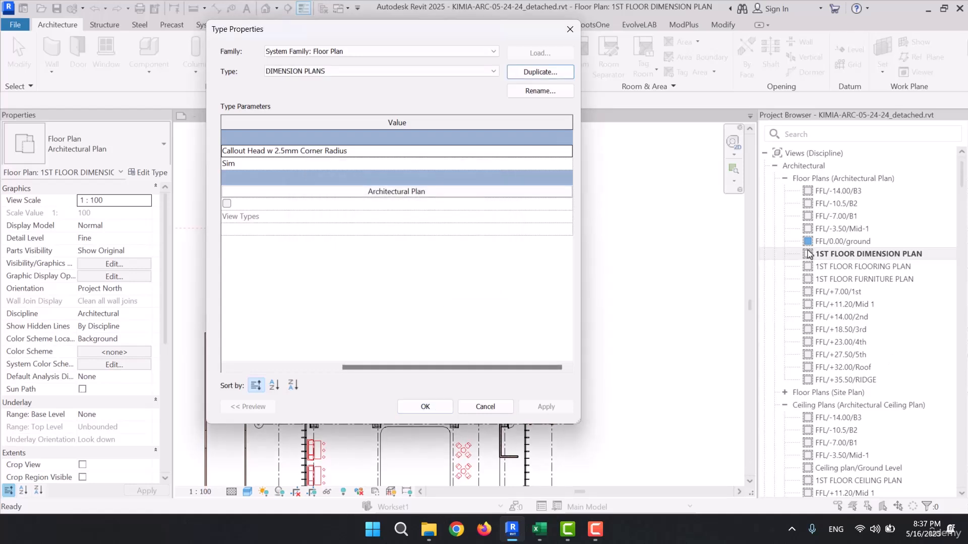
left_click(424, 407)
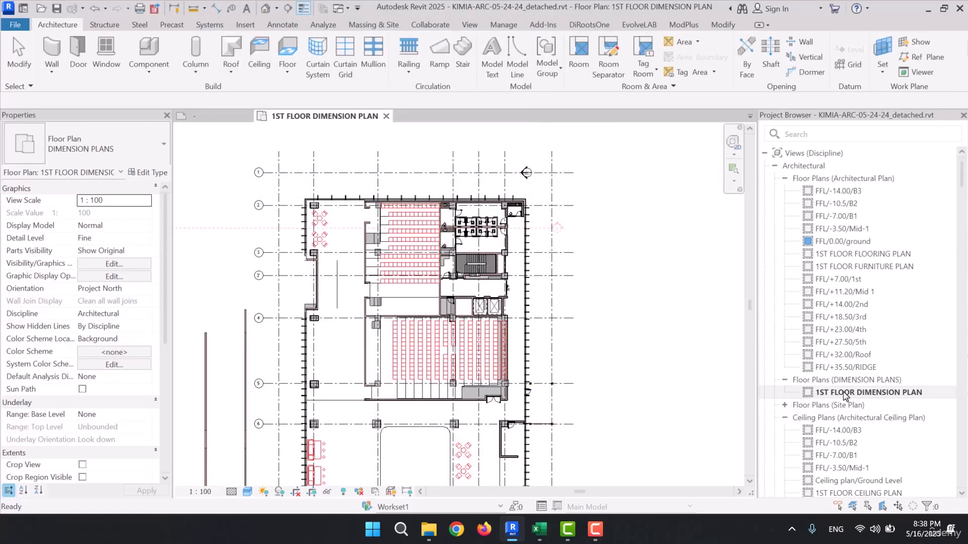
left_click(845, 395)
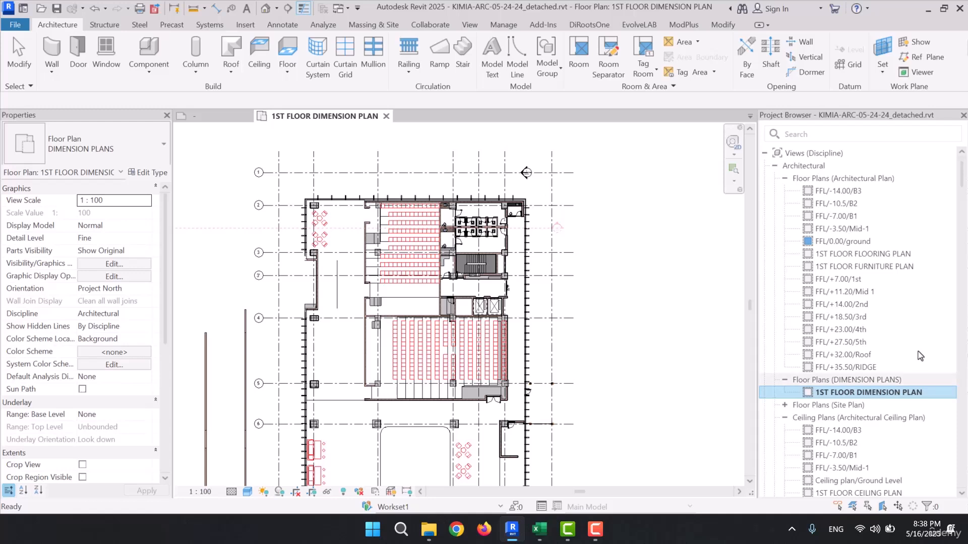
left_click(833, 381)
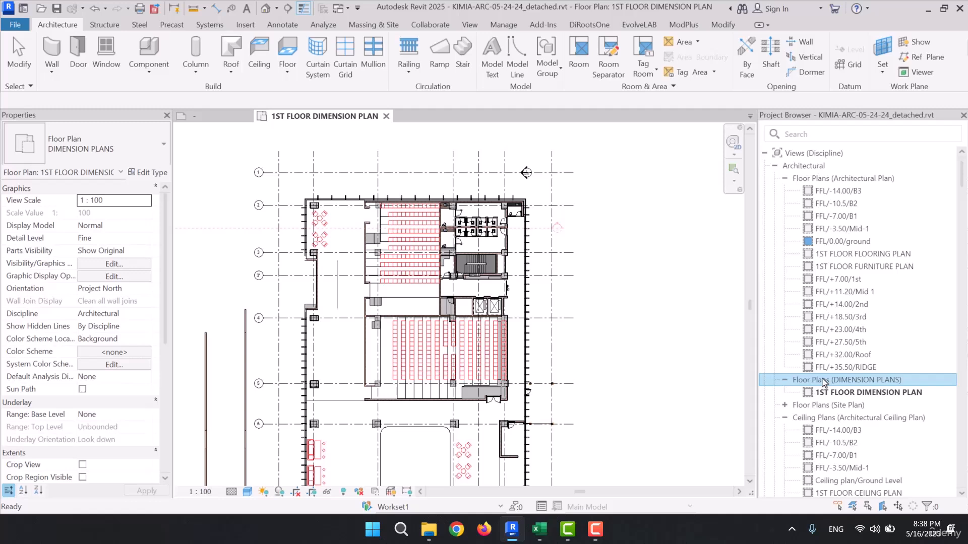
left_click(893, 393)
left_click(151, 173)
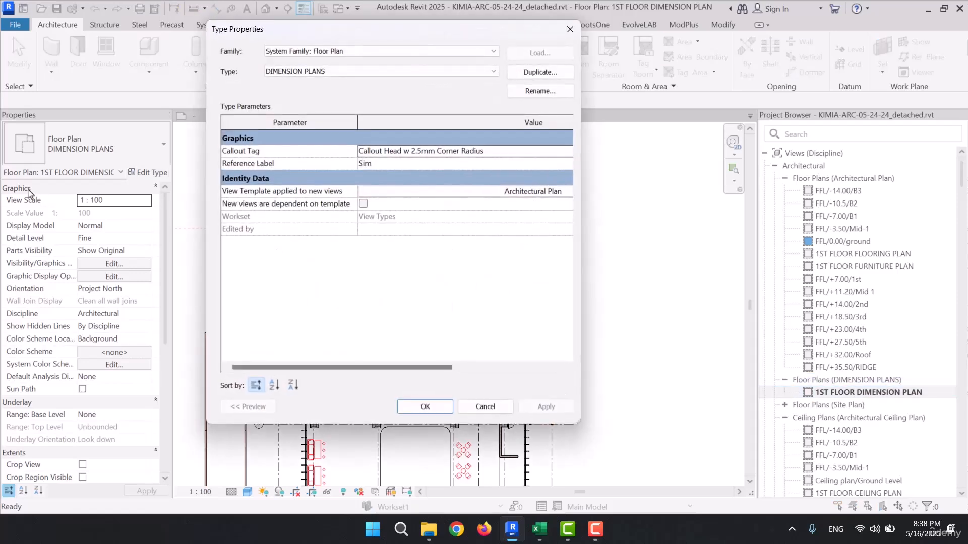
left_click(539, 72)
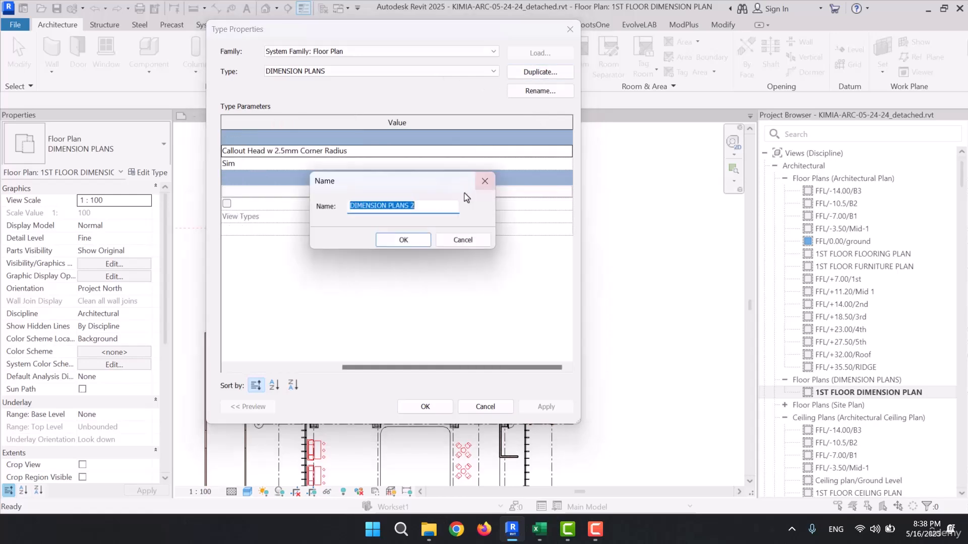
left_click(481, 244)
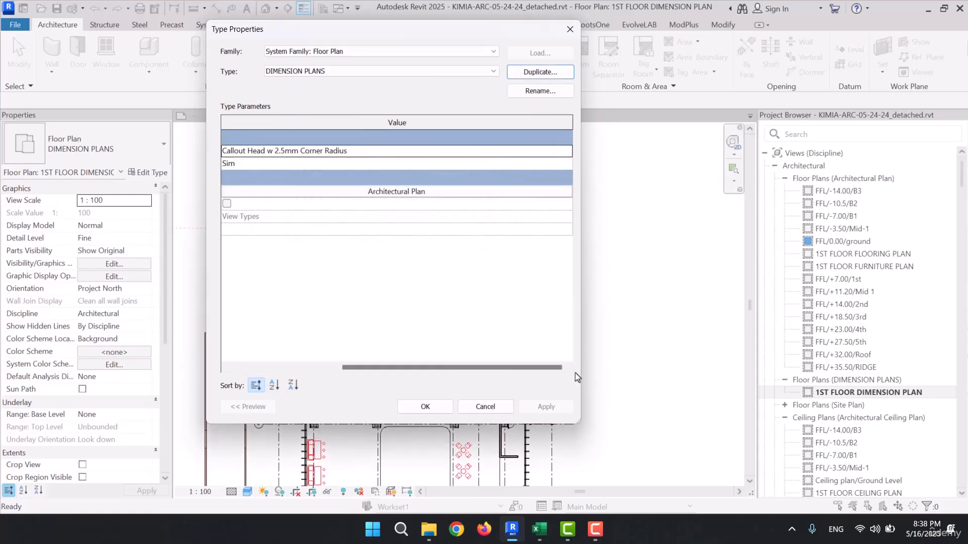
left_click(504, 403)
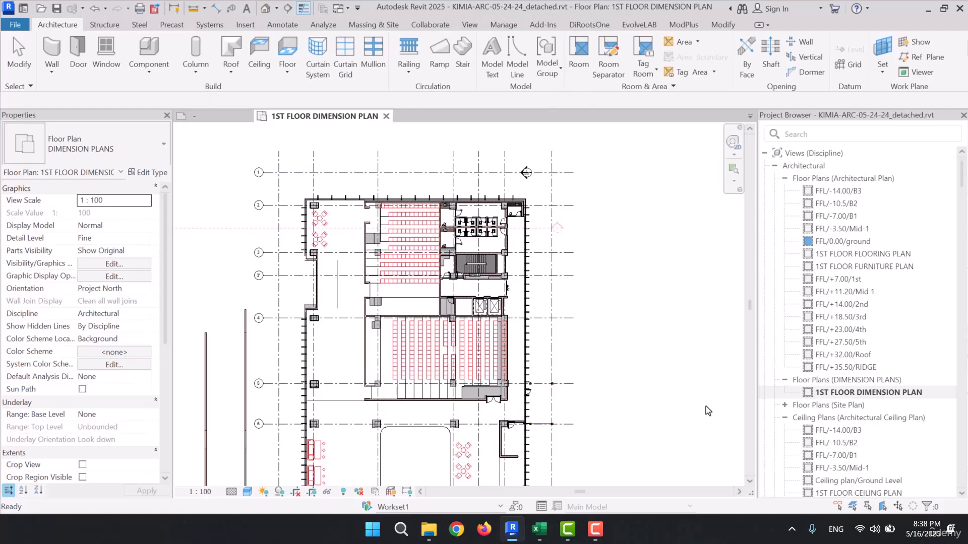
left_click(843, 393)
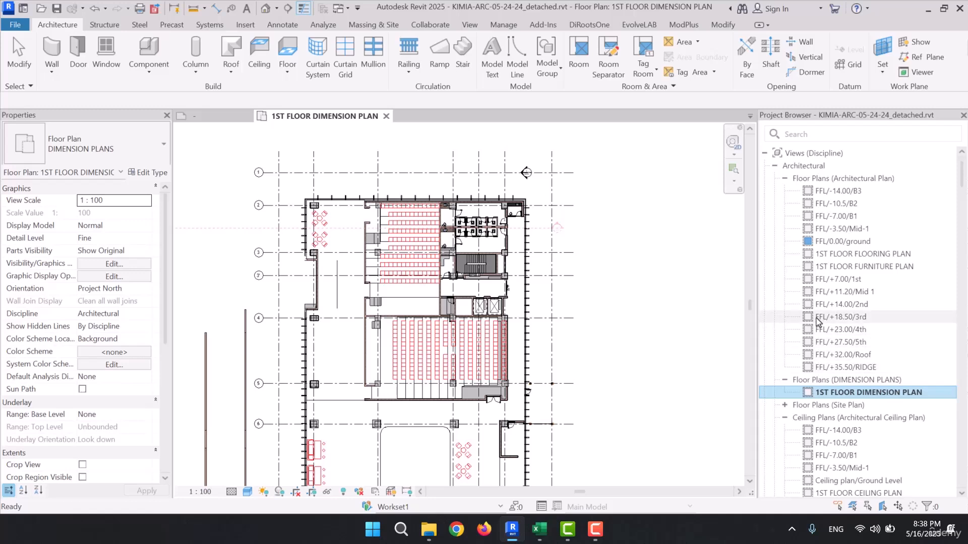
left_click(877, 310)
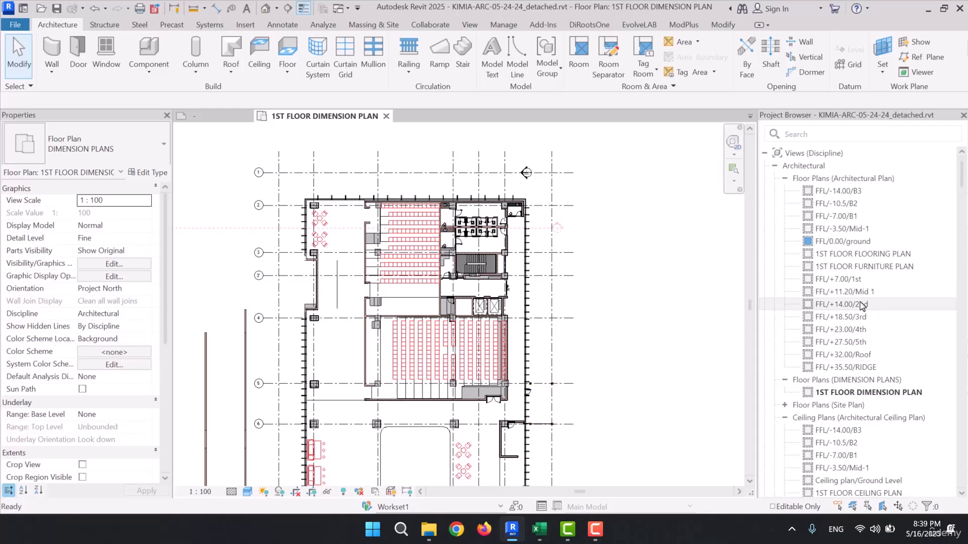
Duplicate the FFL/+14.00/2nd floor plan without detailing and rename the copy 2ND FLOOR DIMENSION PLAN.
left_click(857, 305)
right_click(854, 306)
mouse_move(849, 313)
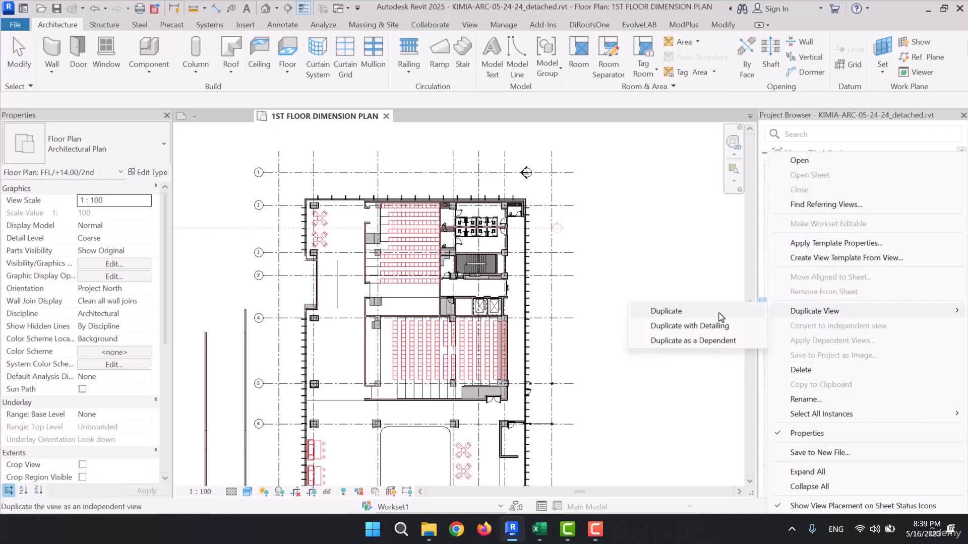
left_click(670, 311)
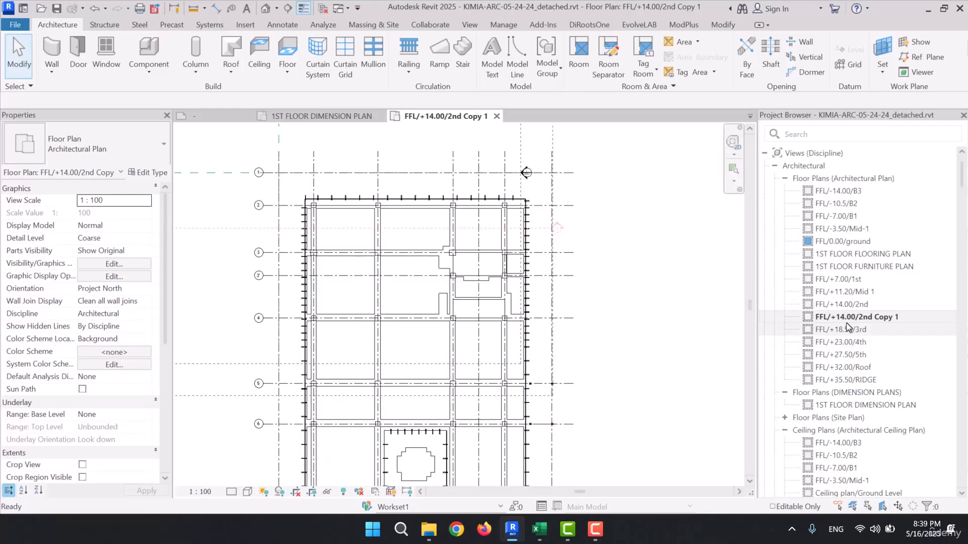
left_click(864, 316)
left_click(864, 316)
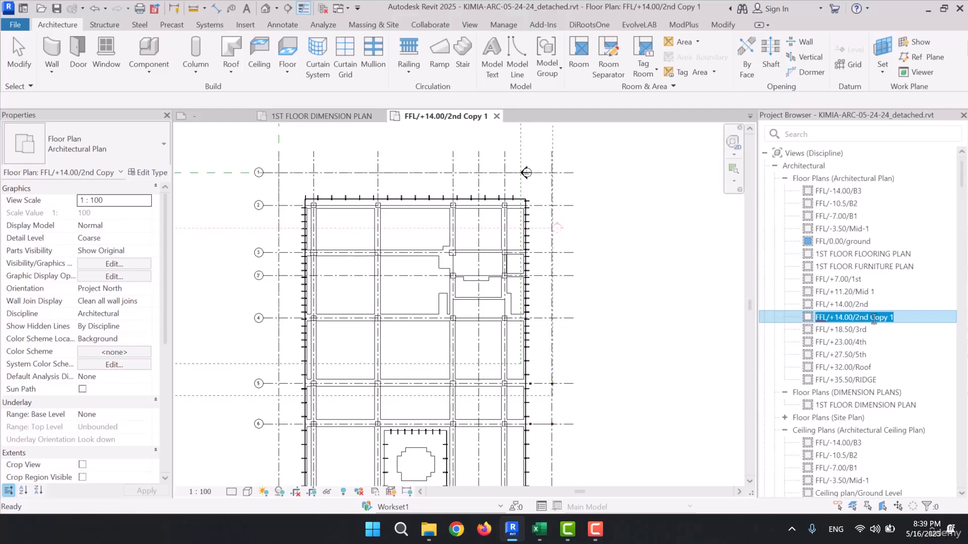
type("2")
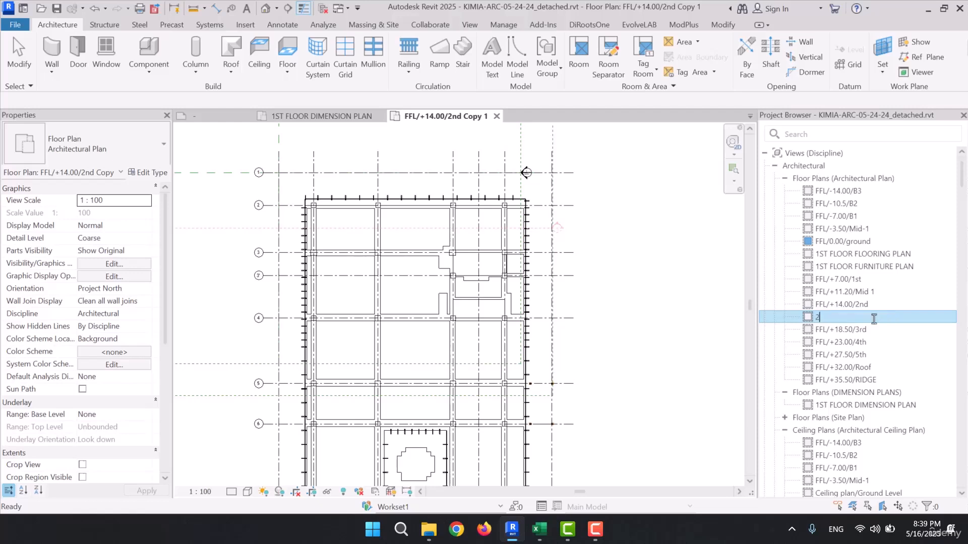
type("ND FLOOR DIMENSION PLAN")
key("Return")
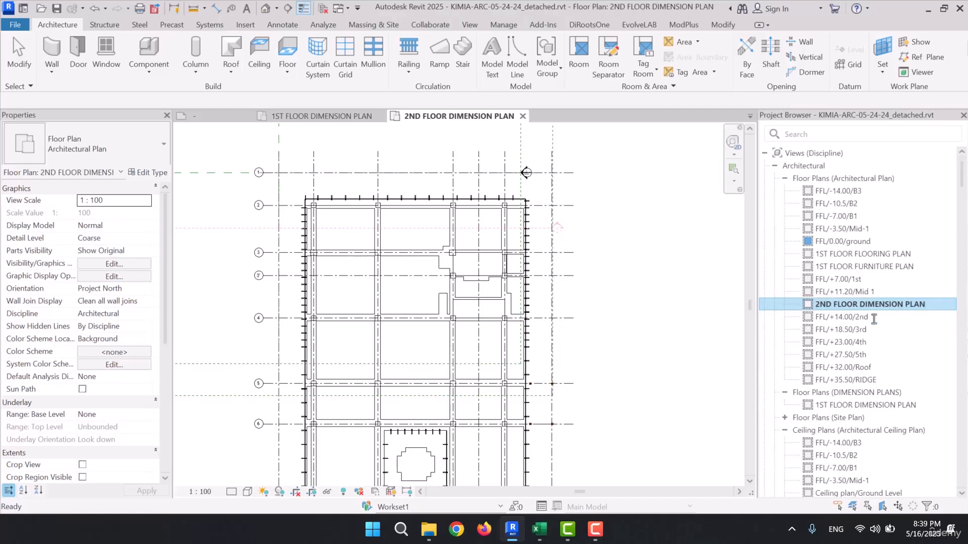
Duplicate the FFL/+18.50/3rd floor plan without detailing as 3RD FLOOR DIMENSION PLAN, and close the 2nd and 3rd floor dimension plan views.
right_click(856, 329)
mouse_move(833, 312)
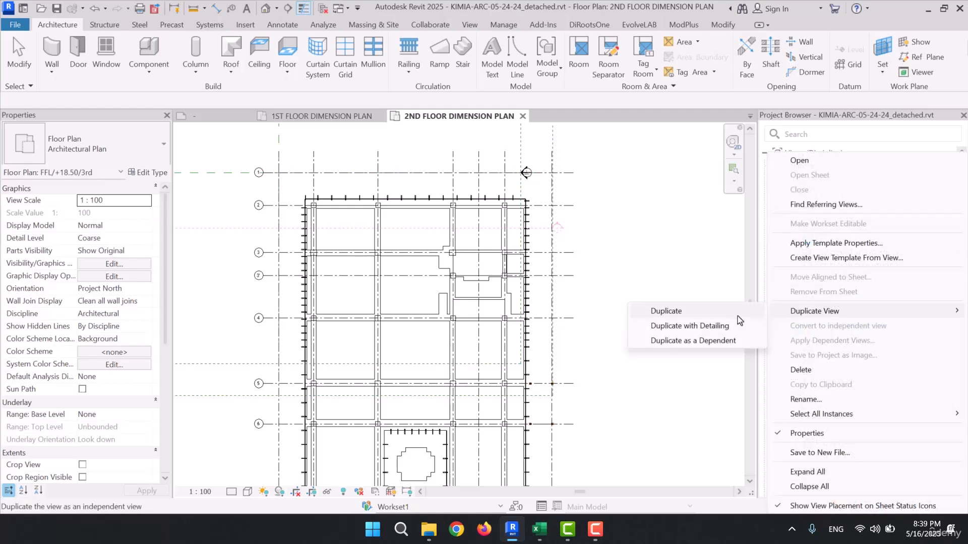
left_click(665, 309)
left_click(878, 343)
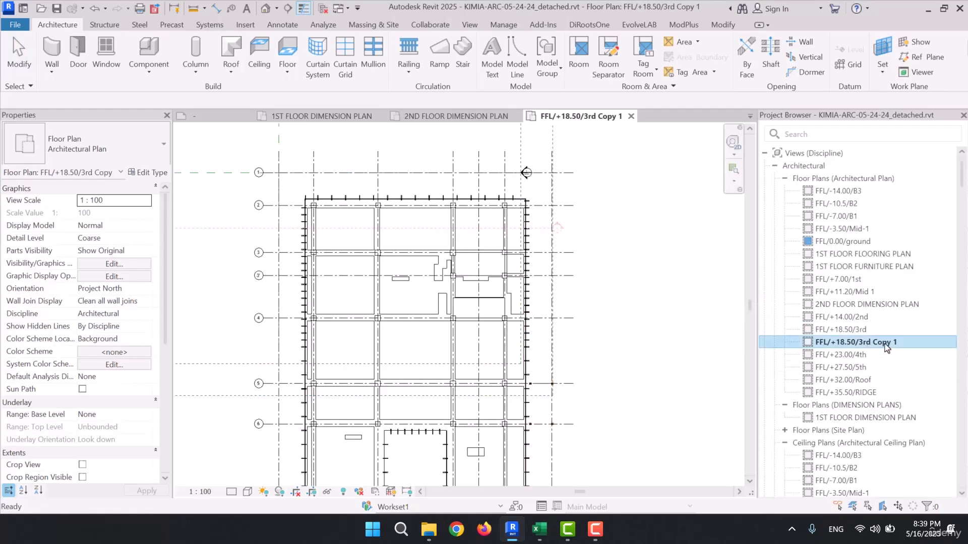
left_click(879, 344)
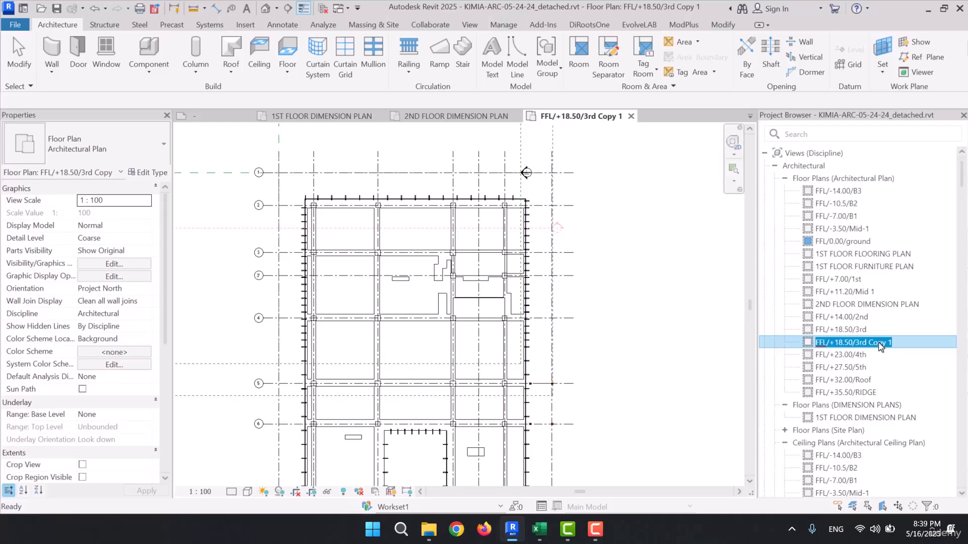
type("3RD FLOOR ")
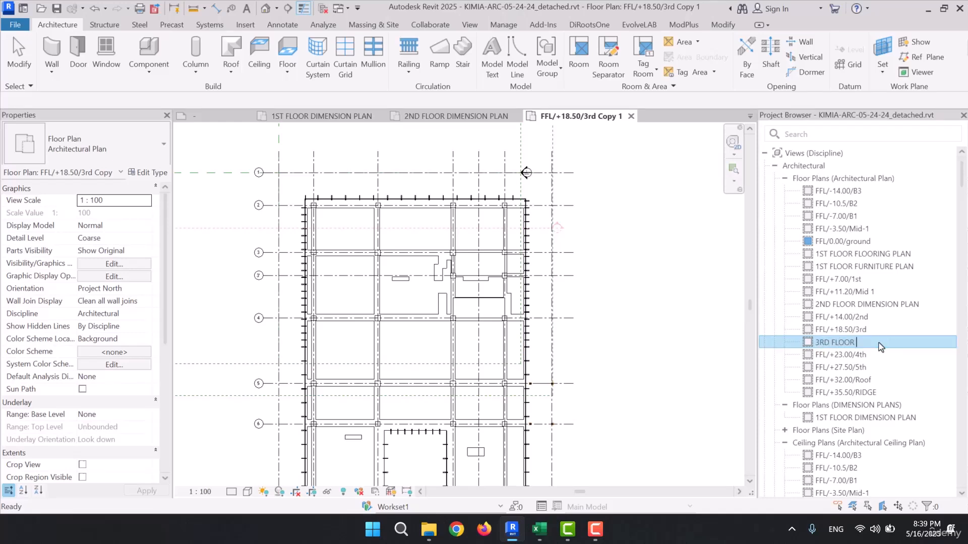
type("DIMENSION PLAN")
key("Return")
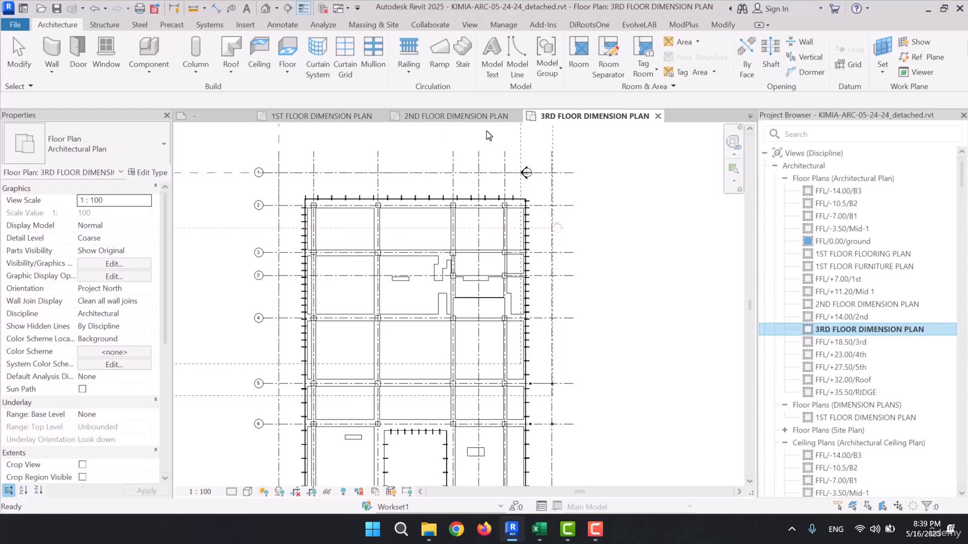
left_click(516, 116)
left_click(521, 116)
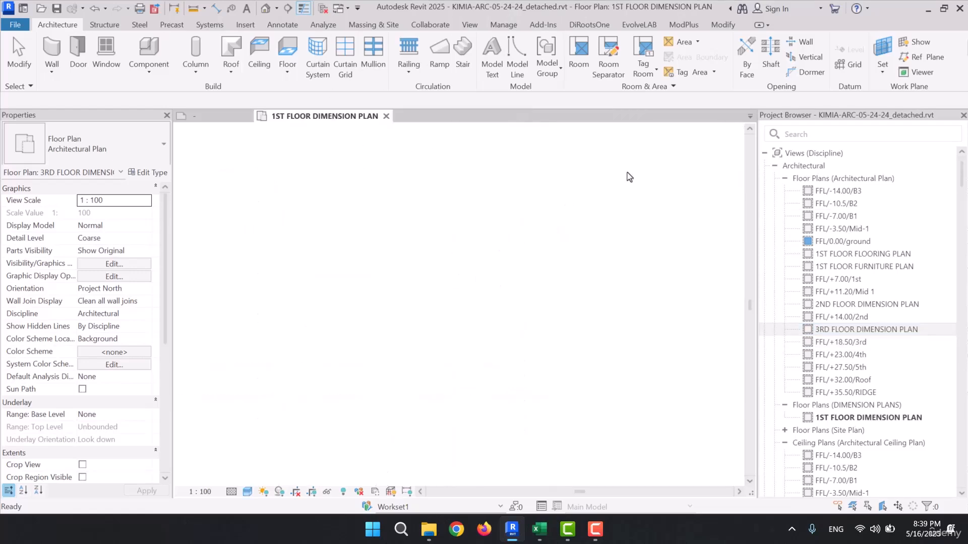
left_click(856, 305)
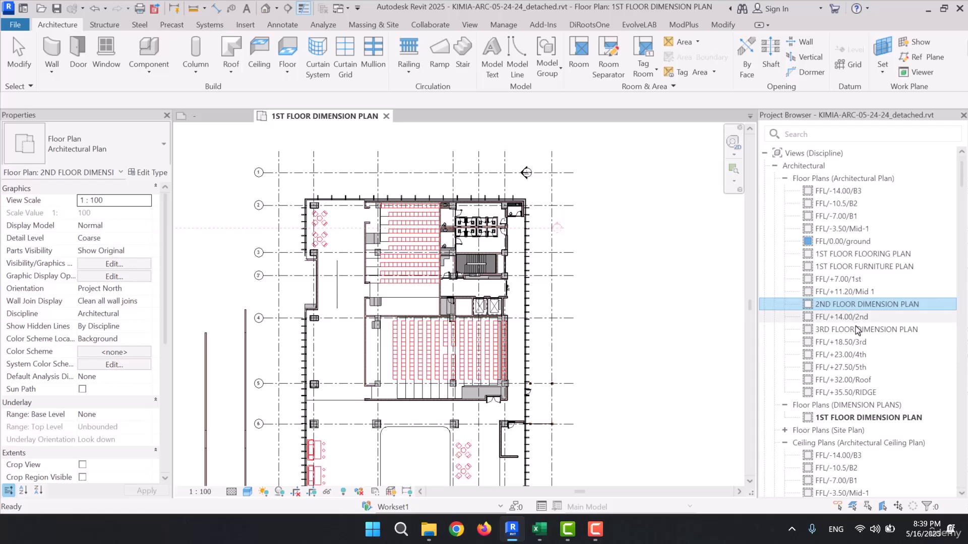
left_click(853, 330, "ctrl")
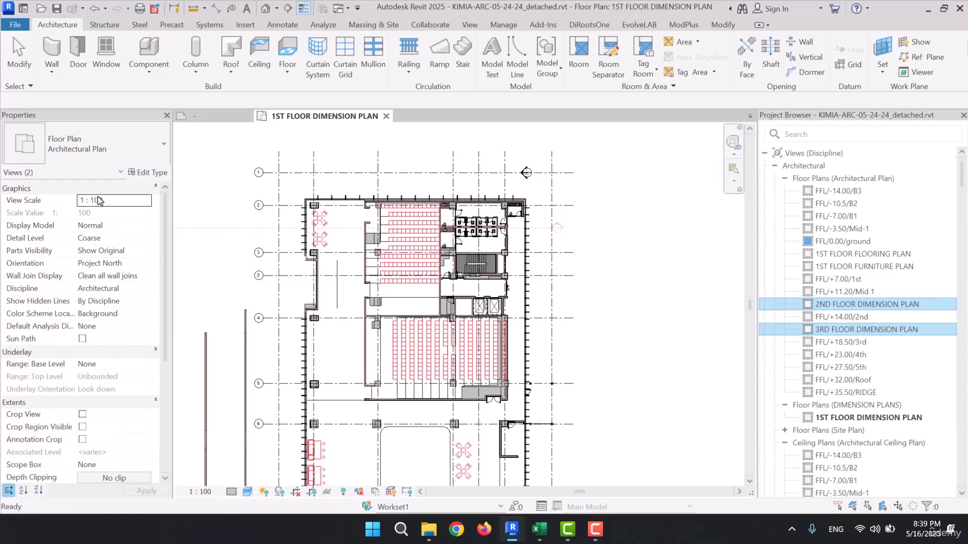
left_click(145, 173)
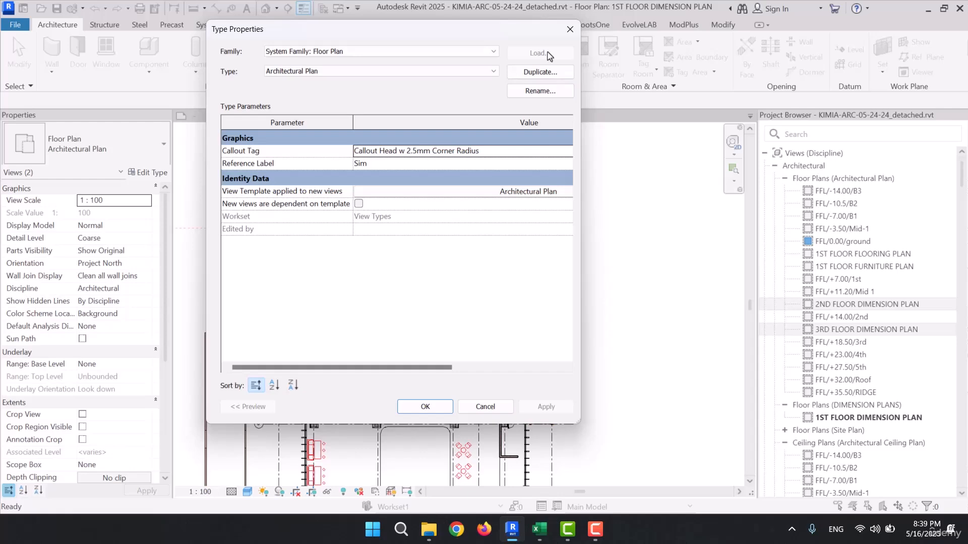
left_click(570, 29)
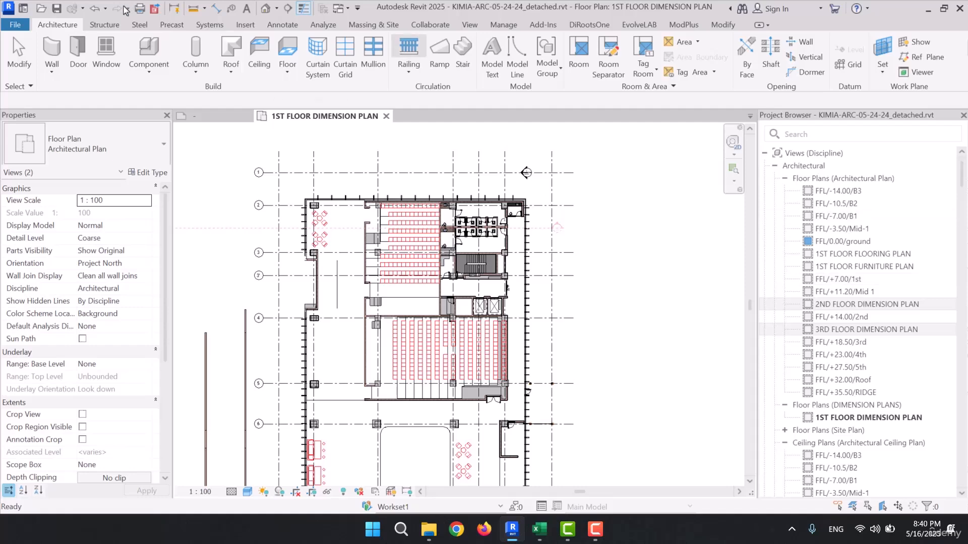
Examine the type properties of the Kimia-W03-20cm wall and the list of available wall types, leaving them unmodified.
left_click(53, 50)
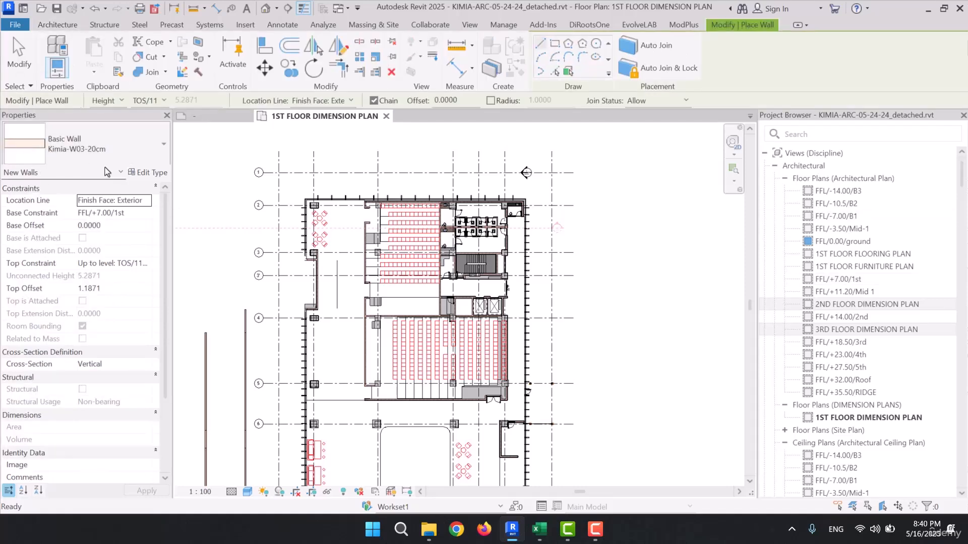
left_click(146, 172)
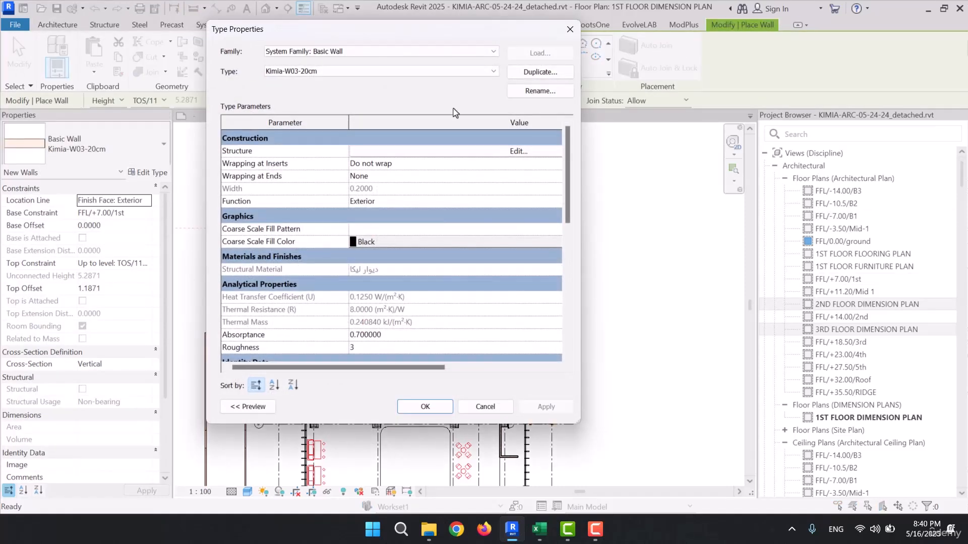
left_click(541, 73)
left_click(480, 243)
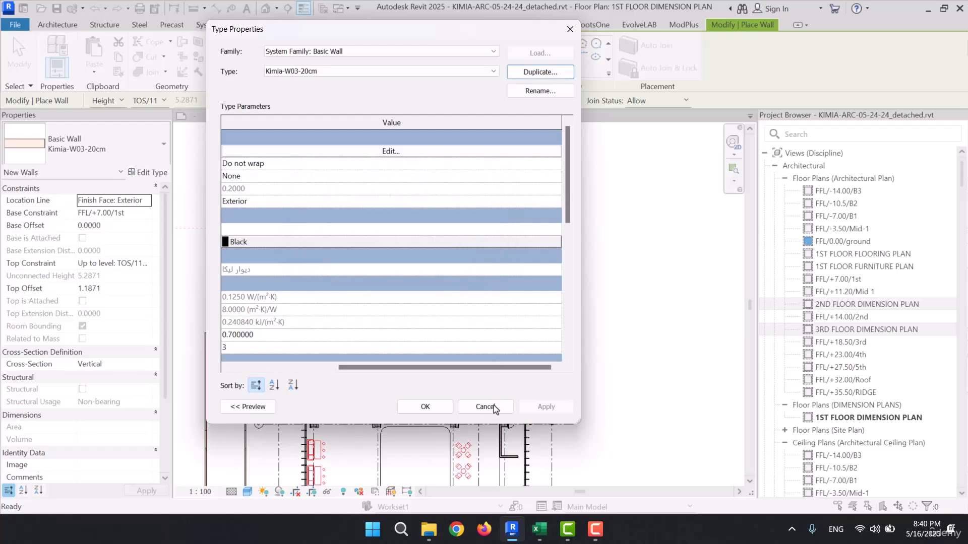
left_click(491, 407)
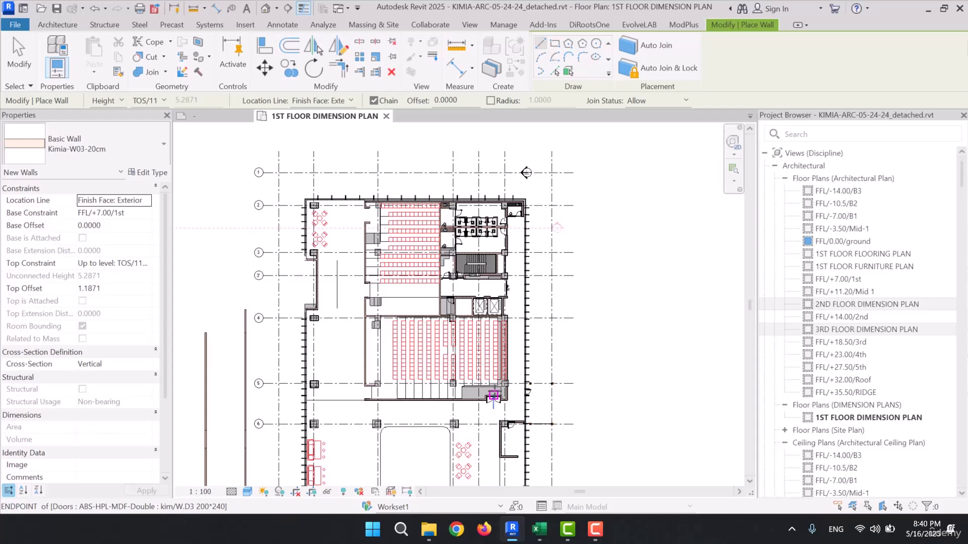
left_click(91, 144)
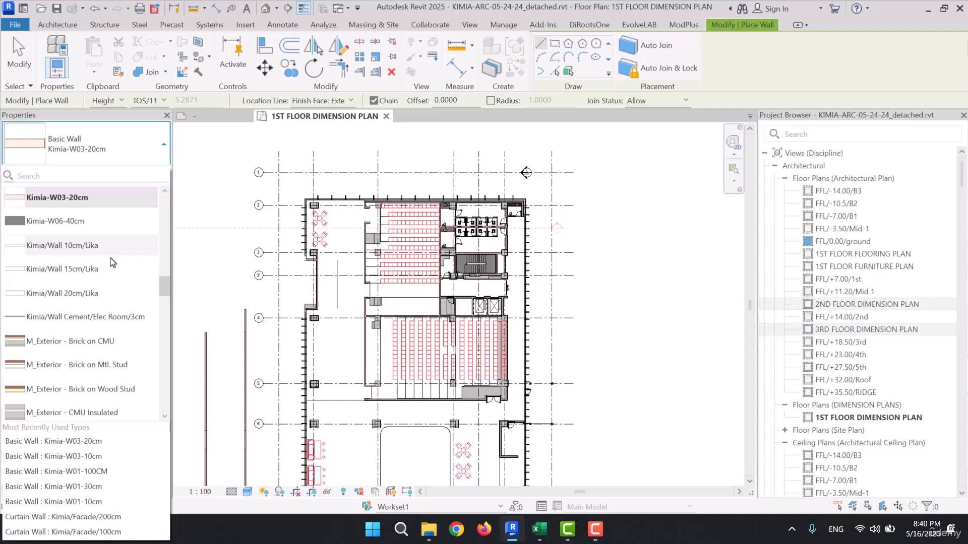
key("Escape")
key("Escape")
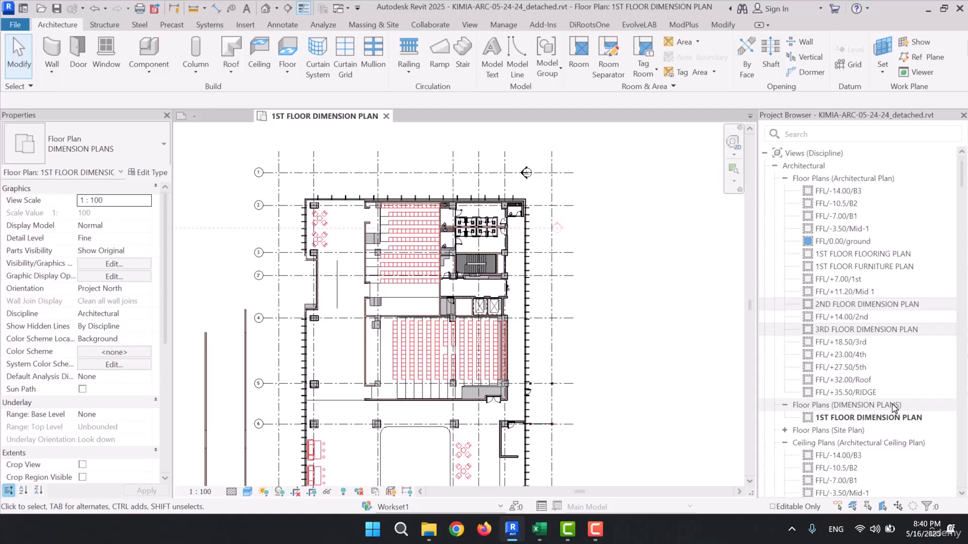
Assign the DIMENSION PLANS view type to the 2nd and 3rd floor dimension plans together and collapse that floor plan group.
left_click(868, 330)
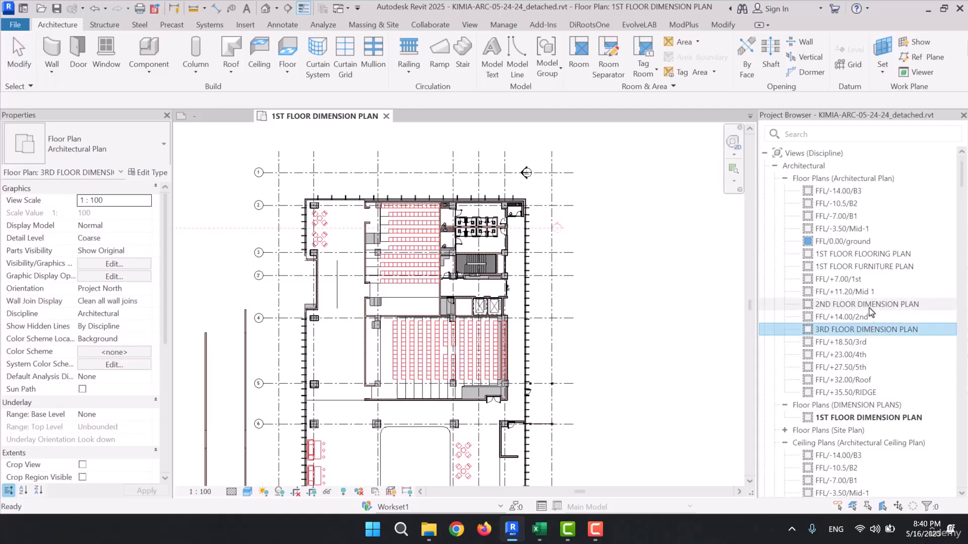
left_click(870, 305, "ctrl")
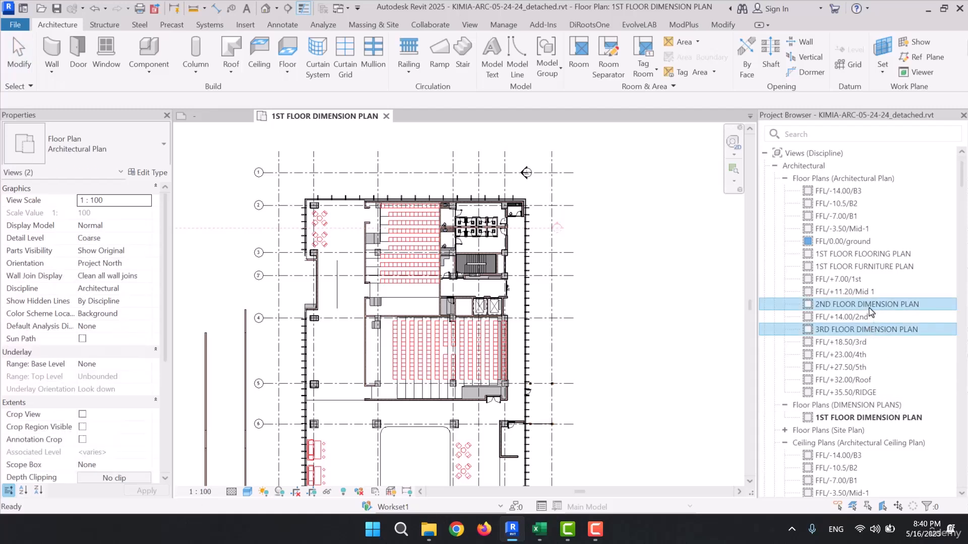
left_click(98, 158)
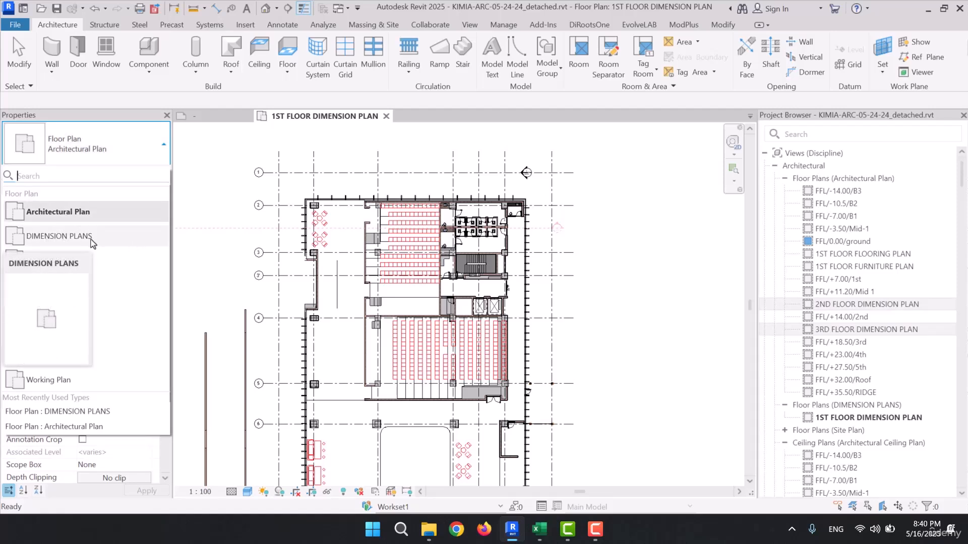
left_click(61, 237)
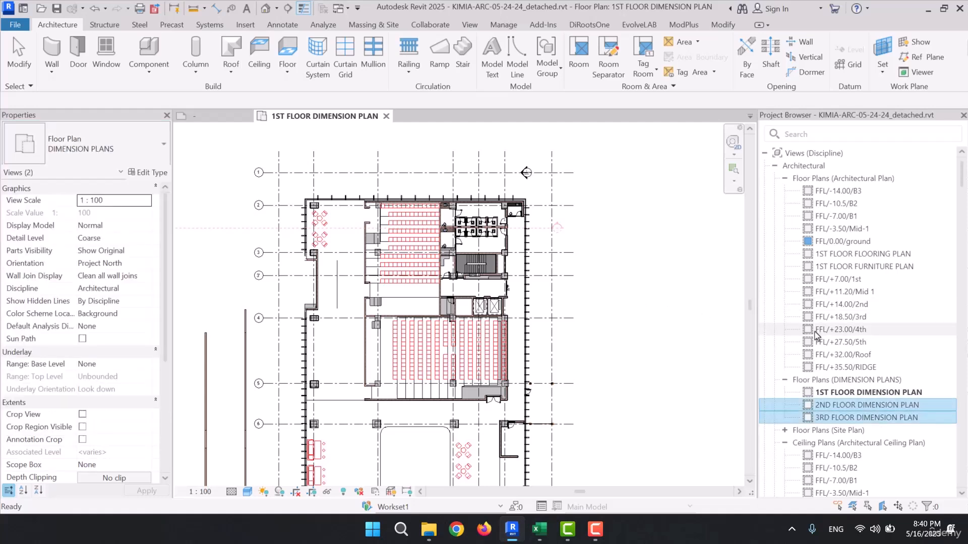
scroll(837, 356, "down", 2)
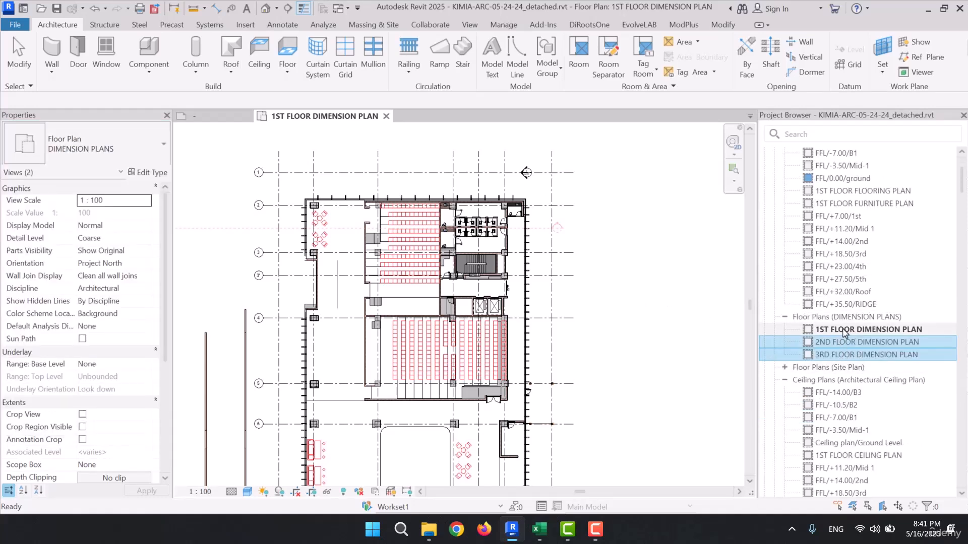
left_click(842, 355)
left_click(816, 316)
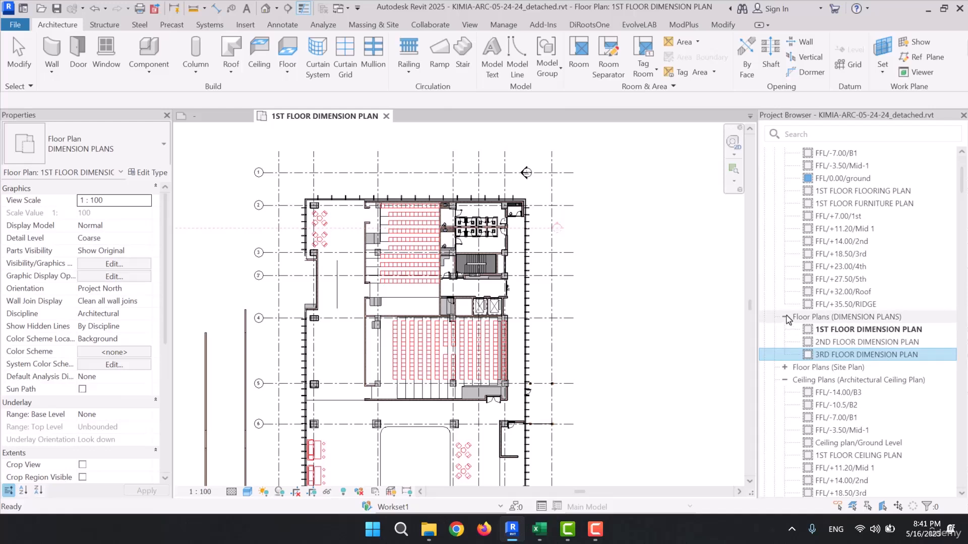
left_click(784, 317)
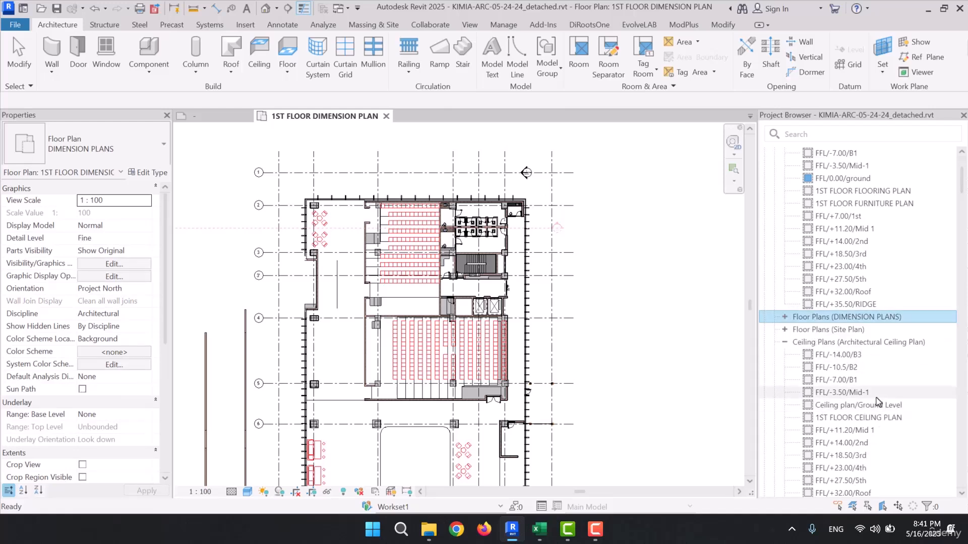
Duplicate the Architectural Plan view type as FLOORING PLANS for the 1ST FLOOR FLOORING PLAN view and collapse the new group.
left_click(879, 191)
left_click(879, 204)
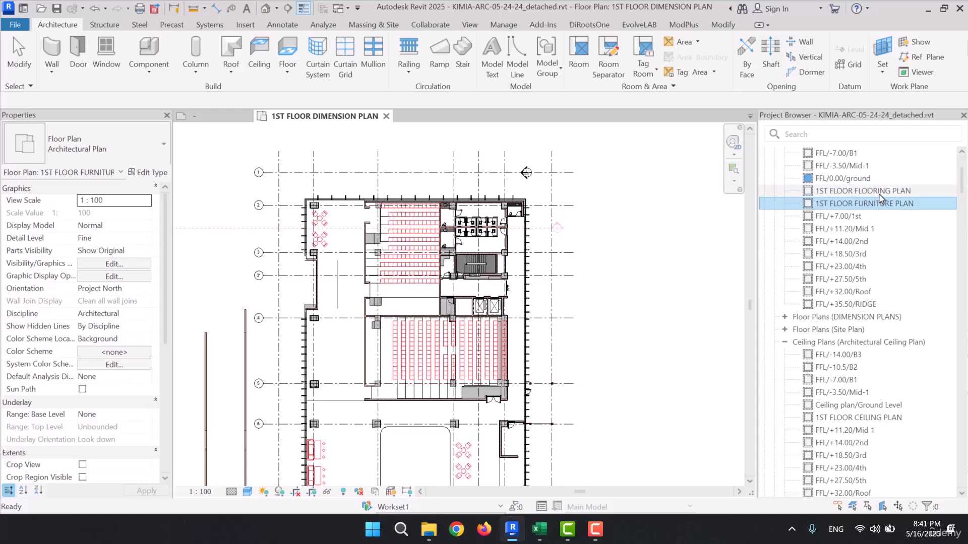
left_click(864, 192)
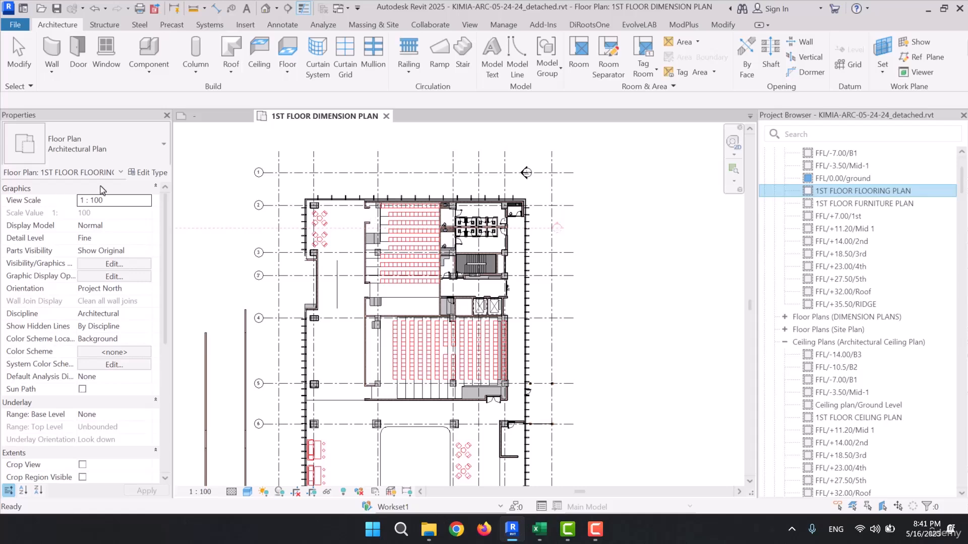
left_click(147, 172)
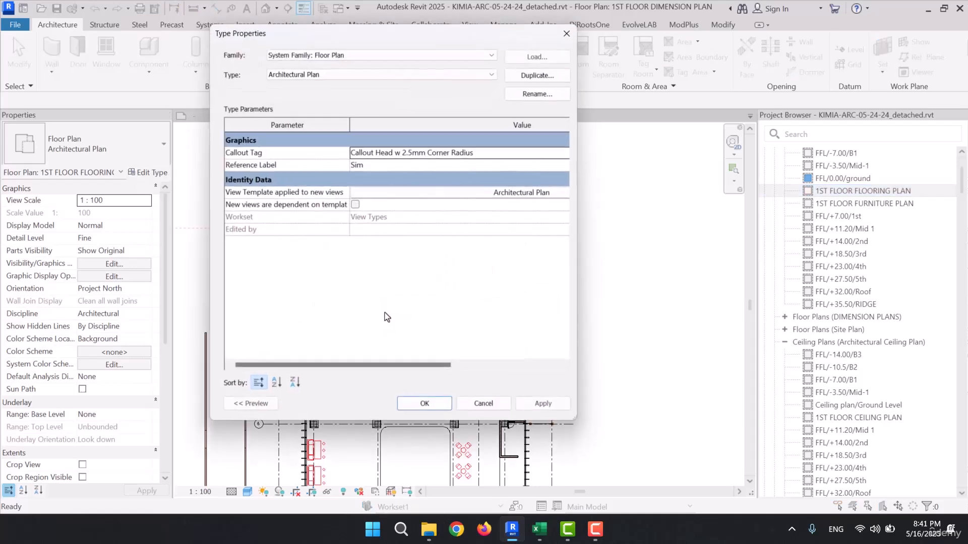
left_click(540, 72)
type("FLO")
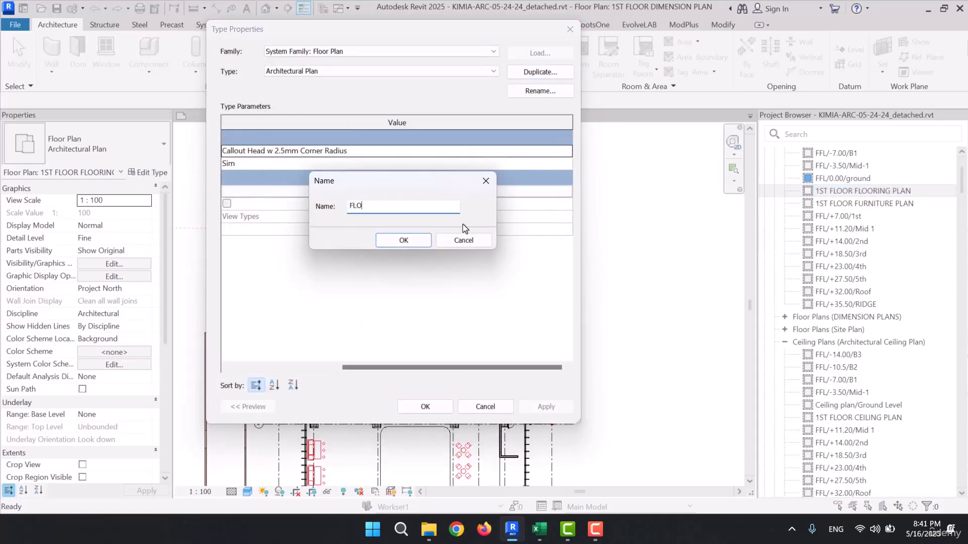
type("ORING PLANS")
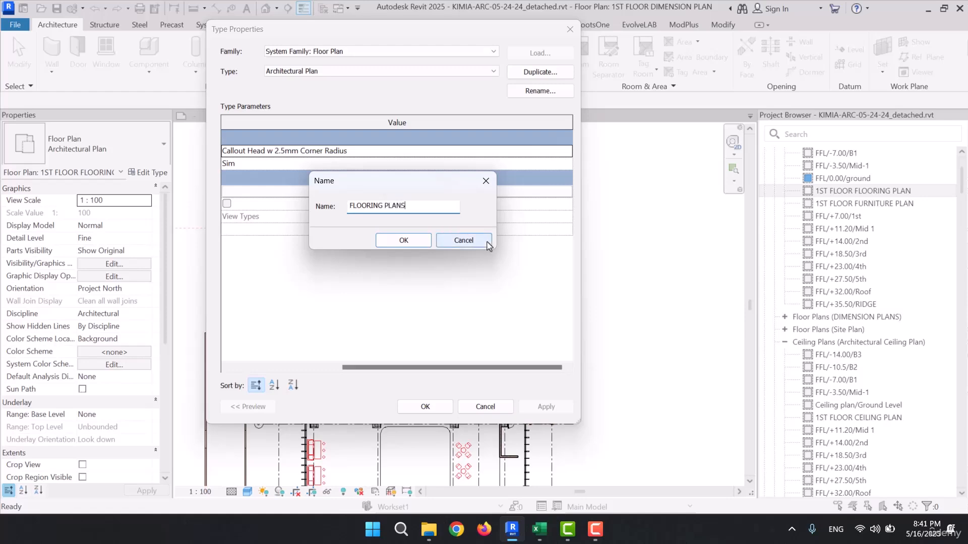
left_click(404, 239)
left_click(429, 407)
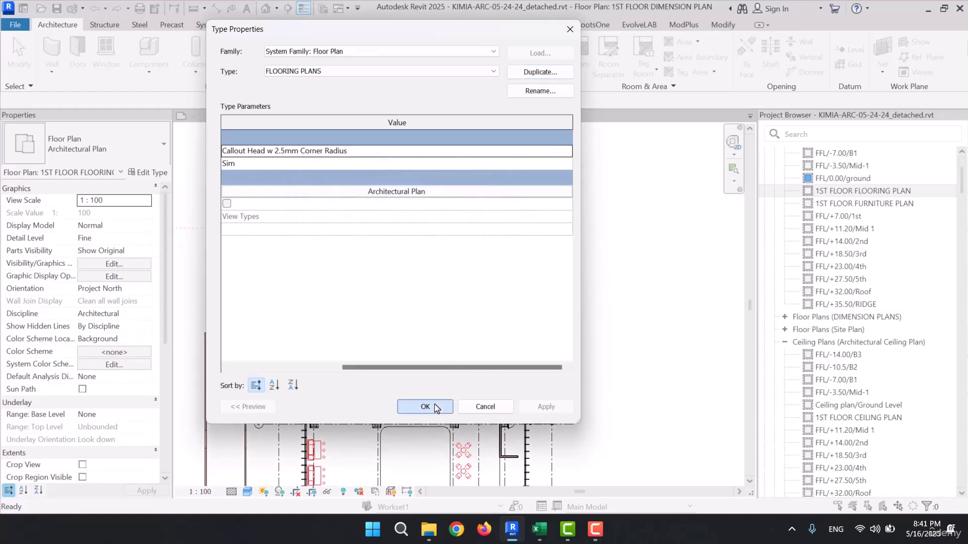
scroll(902, 320, "down", 2)
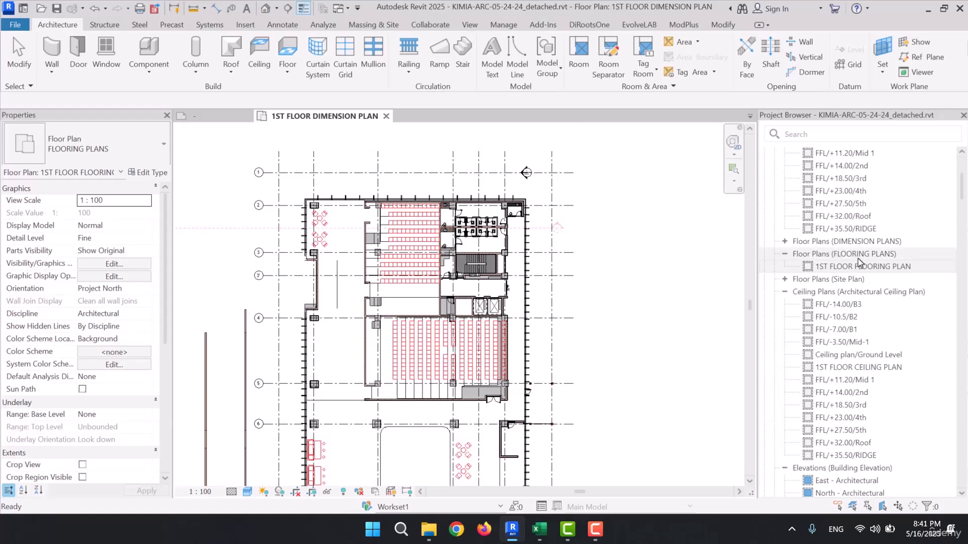
left_click(786, 254)
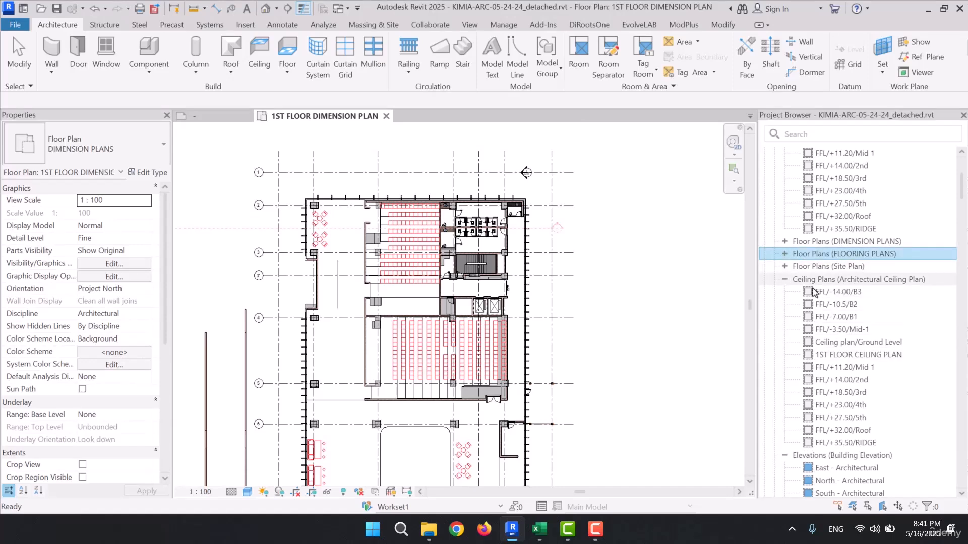
Duplicate the Architectural Plan view type as FURNITURE PLANS for the 1ST FLOOR FURNITURE PLAN view and collapse the new group.
scroll(852, 306, "up", 2)
left_click(863, 191)
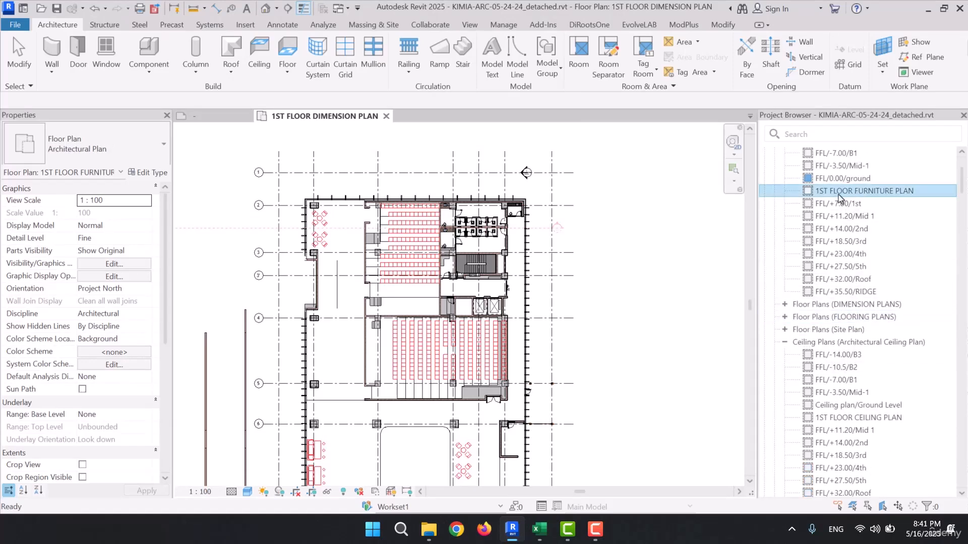
left_click(144, 174)
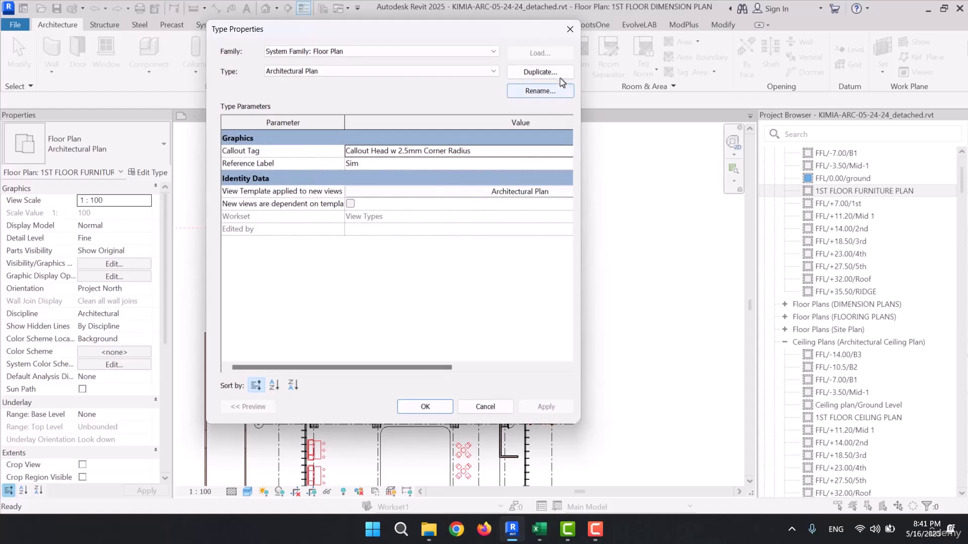
left_click(540, 71)
type("FU")
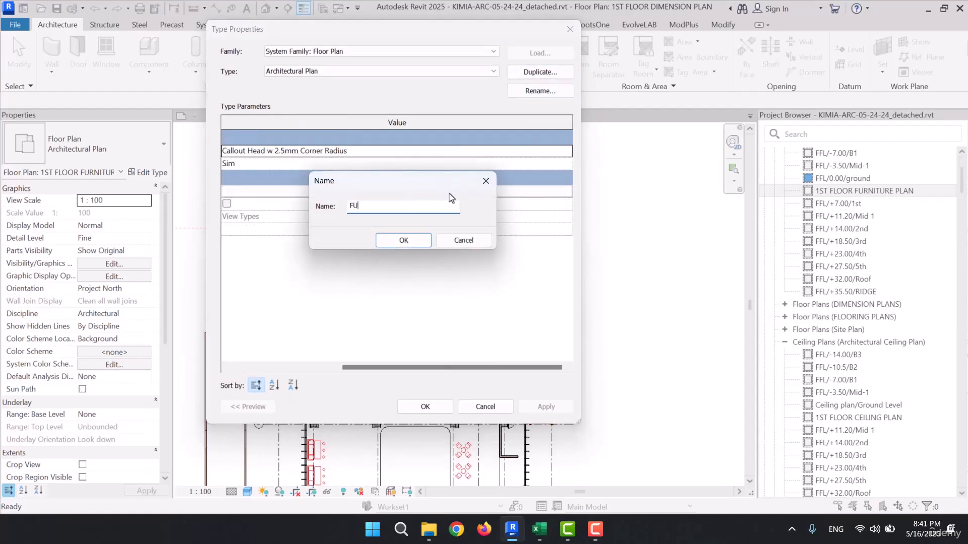
type("RNITURE PLANS")
left_click(423, 245)
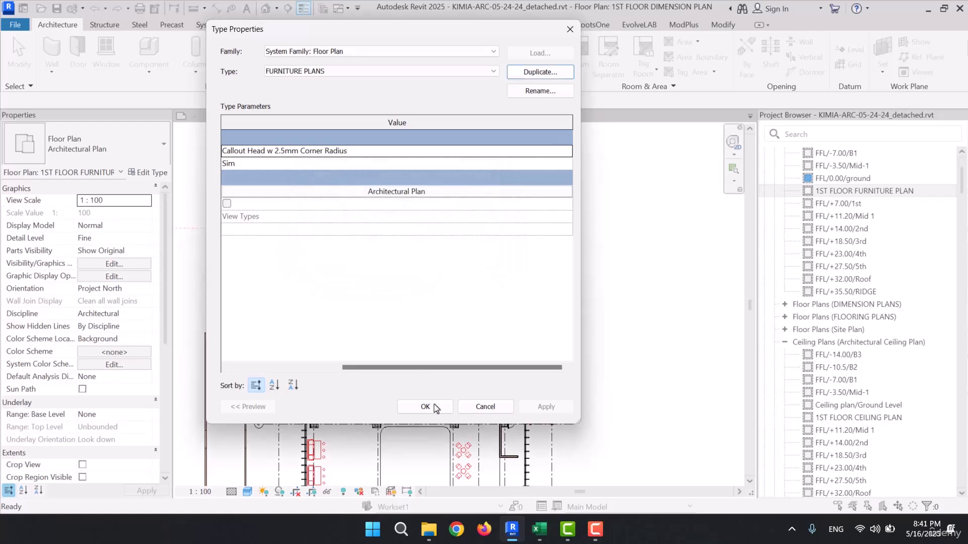
left_click(425, 406)
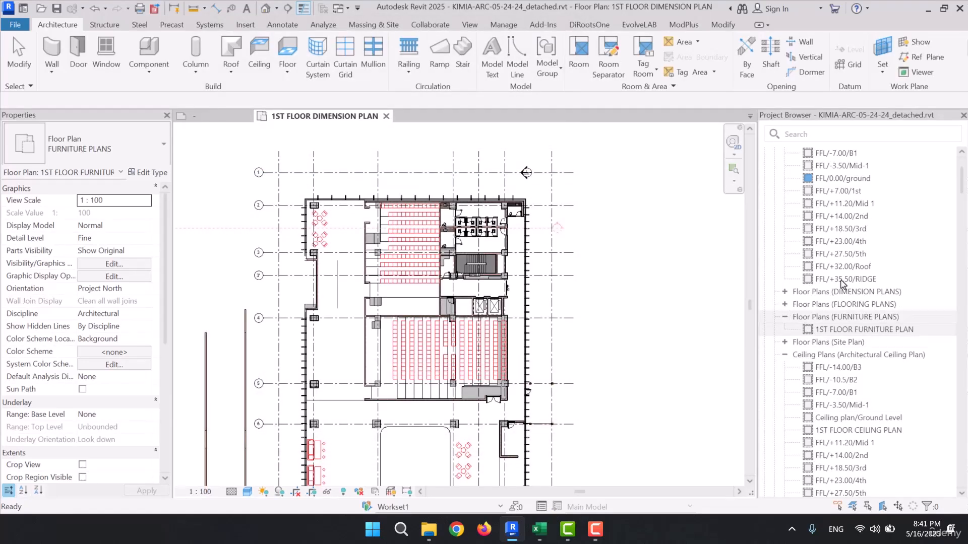
left_click(785, 316)
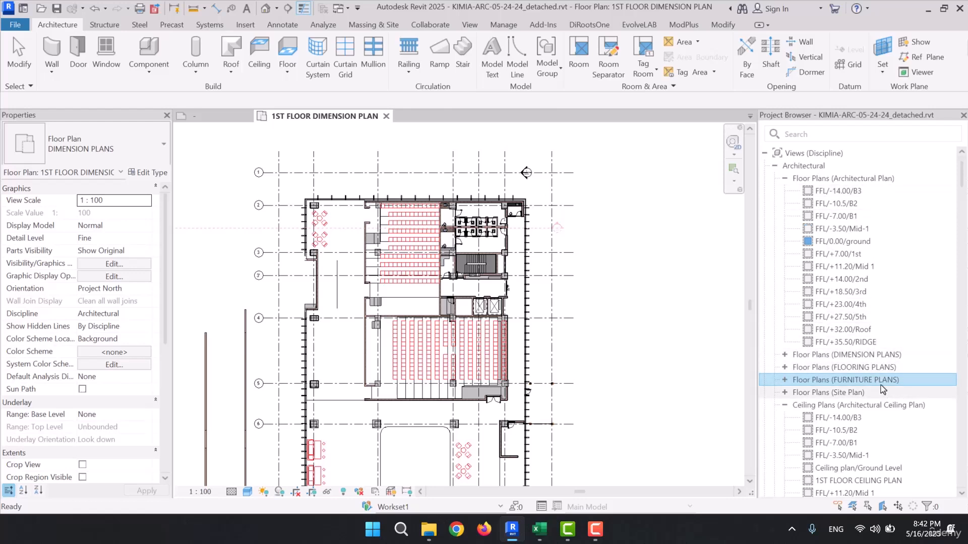
Examine the views inside the FURNITURE PLANS, FLOORING PLANS and DIMENSION PLANS groups and compare them with the original FFL/+7.00/1st plan.
left_click(785, 381)
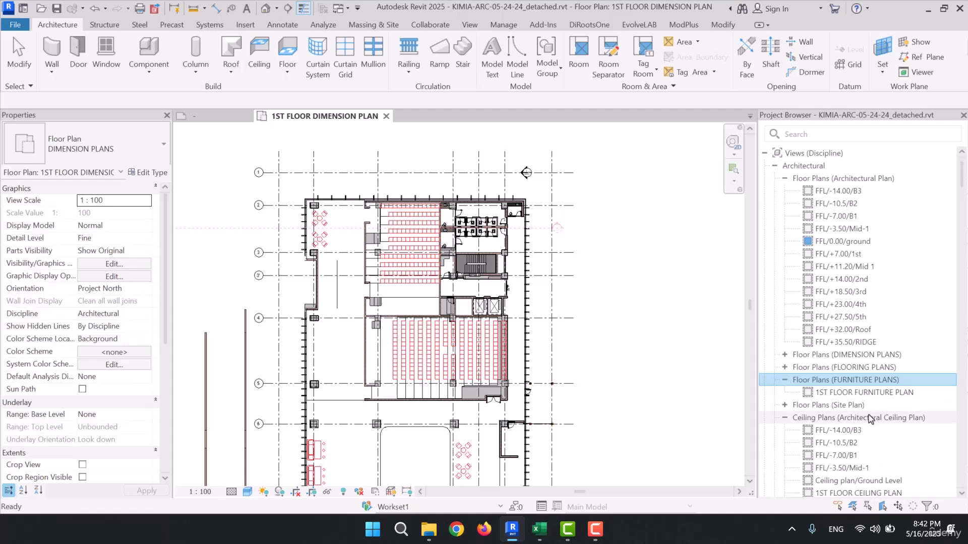
left_click(785, 380)
left_click(785, 367)
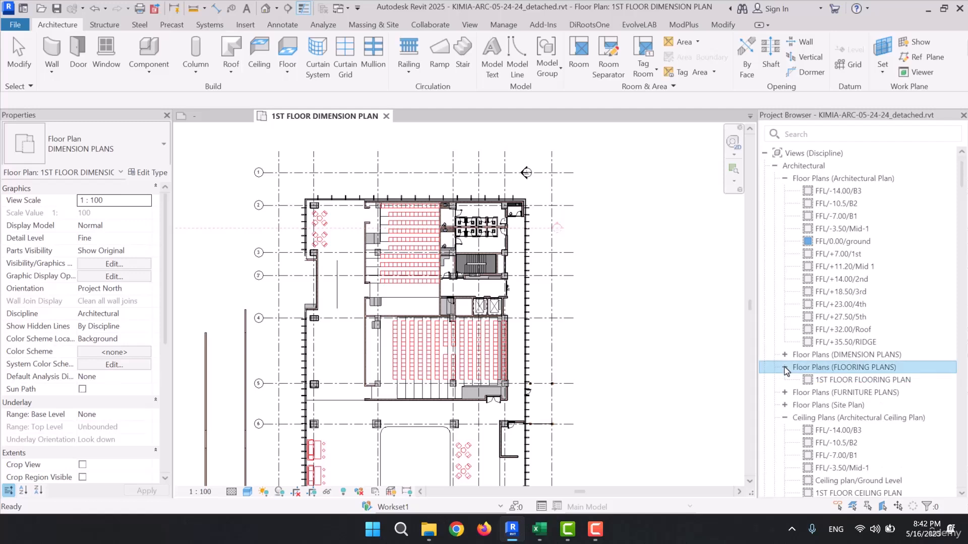
left_click(785, 368)
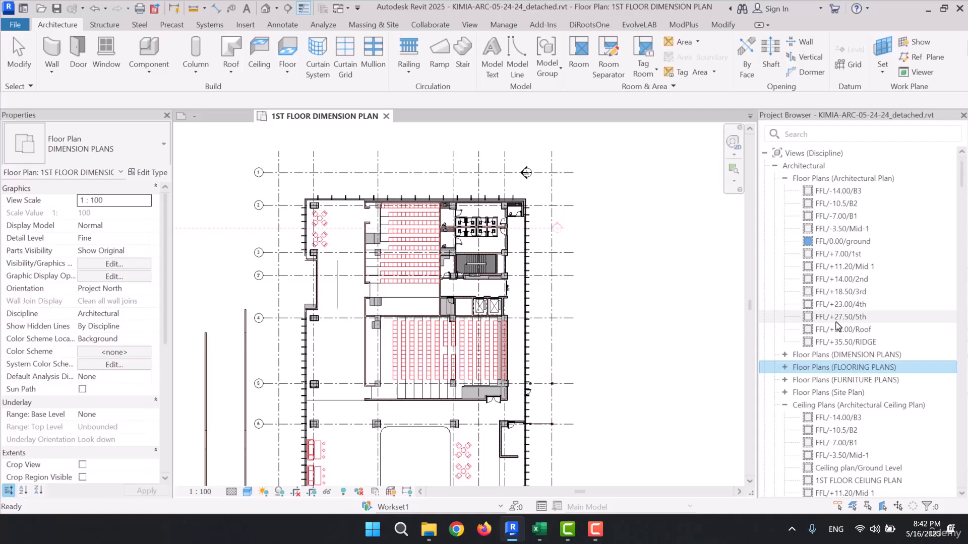
double_click(852, 355)
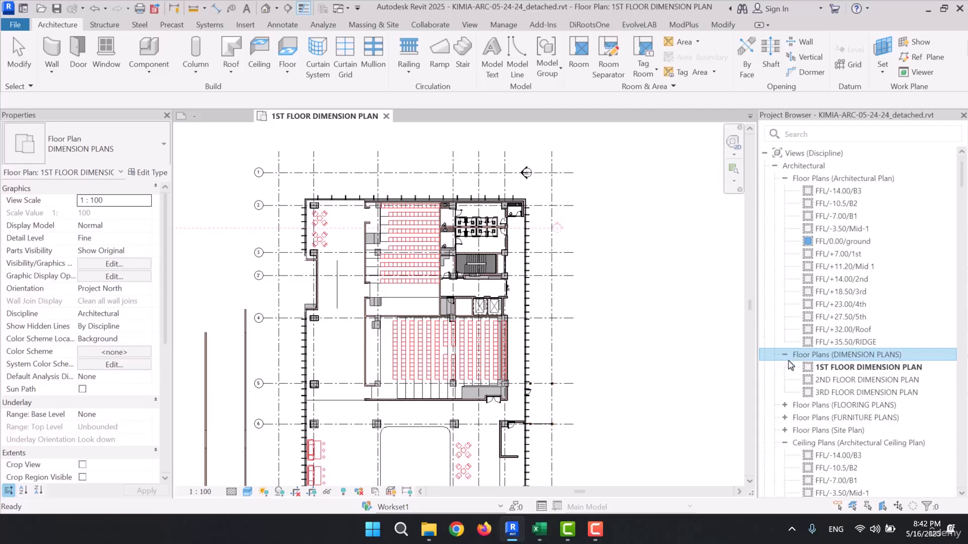
left_click(857, 254)
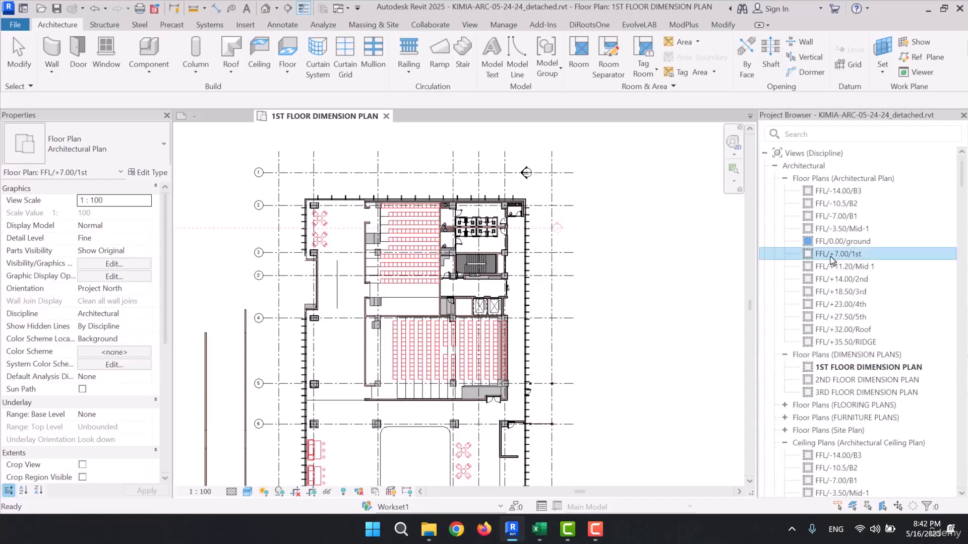
left_click(835, 368)
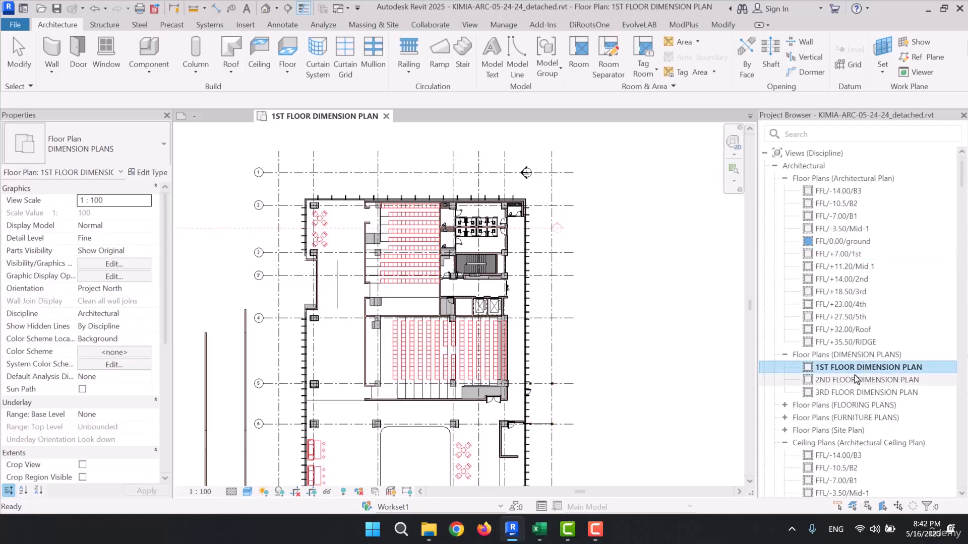
left_click(784, 355)
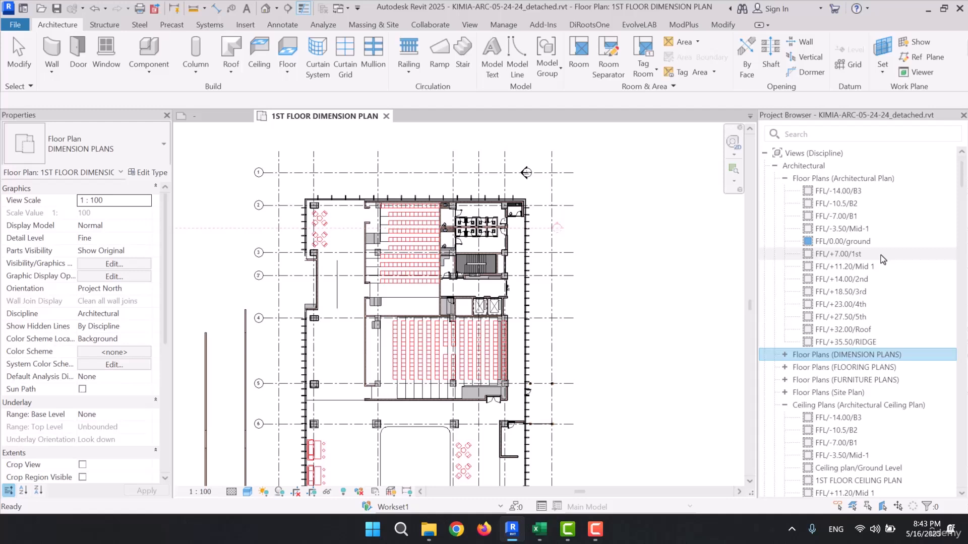
Rename the Architectural Plan view type of the FFL/0.00/ground floor plan as WIP and collapse the renamed group.
left_click(859, 180)
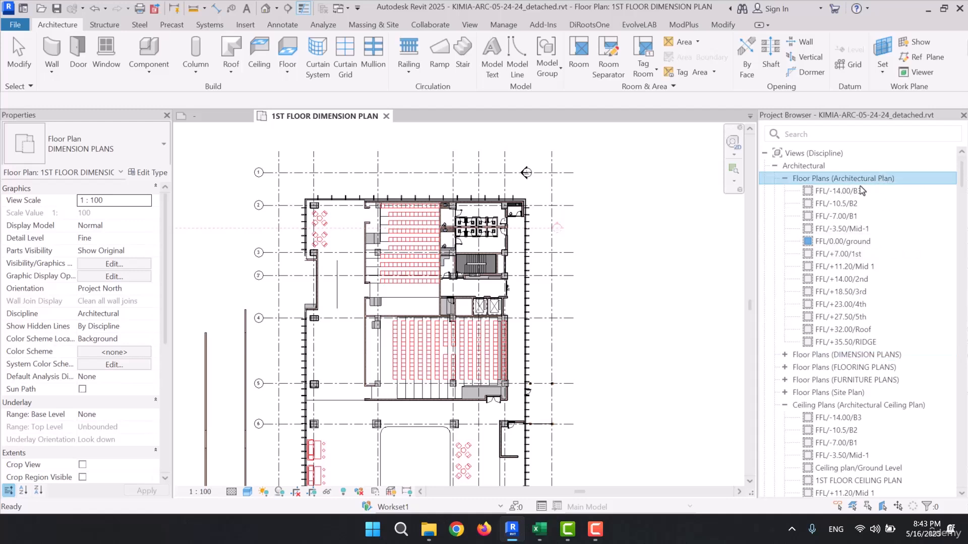
left_click(863, 243)
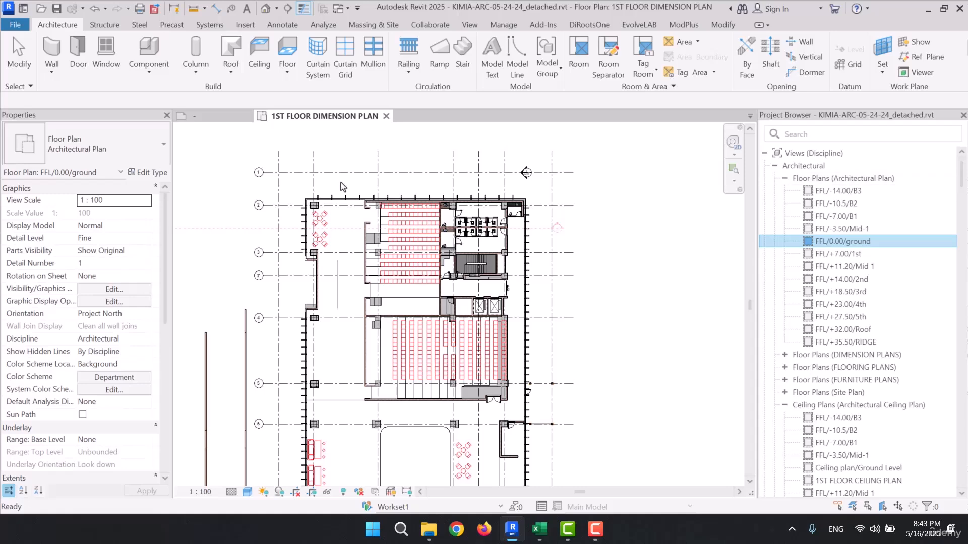
left_click(156, 172)
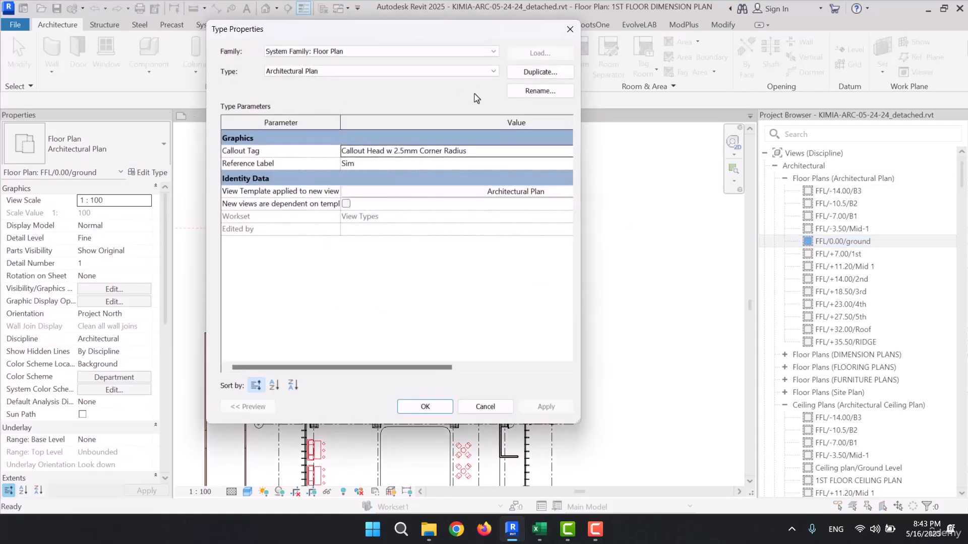
left_click(534, 91)
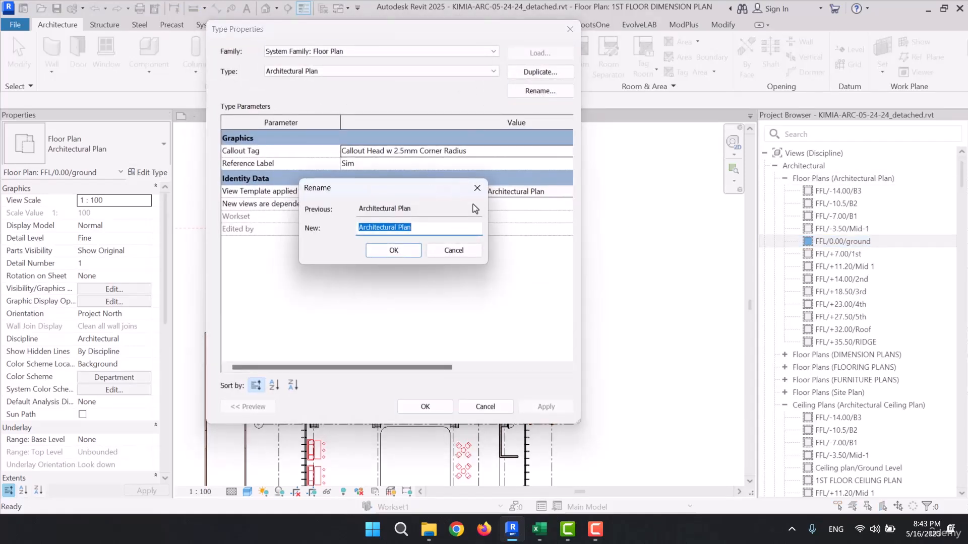
type("WIP")
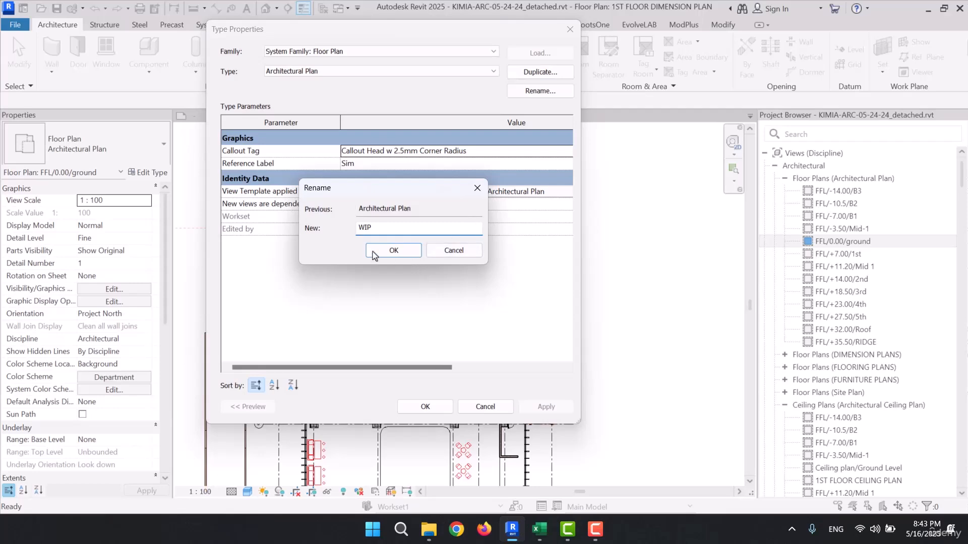
left_click(393, 250)
left_click(425, 406)
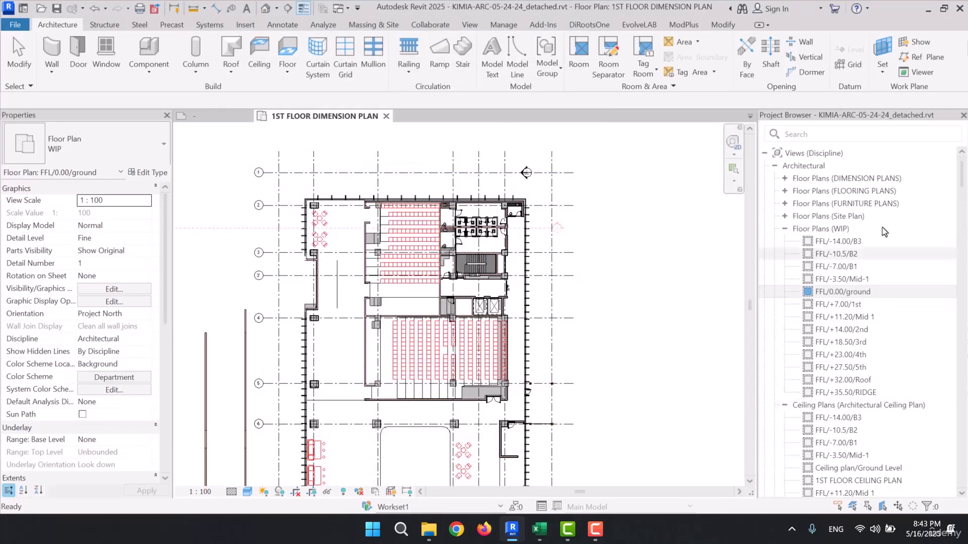
double_click(821, 229)
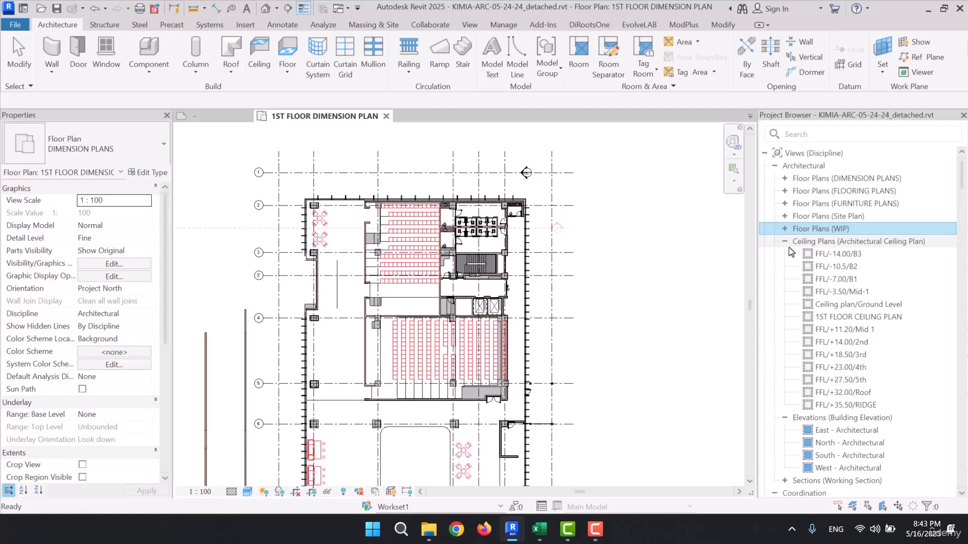
Collapse the Architectural Ceiling Plan and Building Elevation groups under the Architectural discipline.
left_click(859, 179)
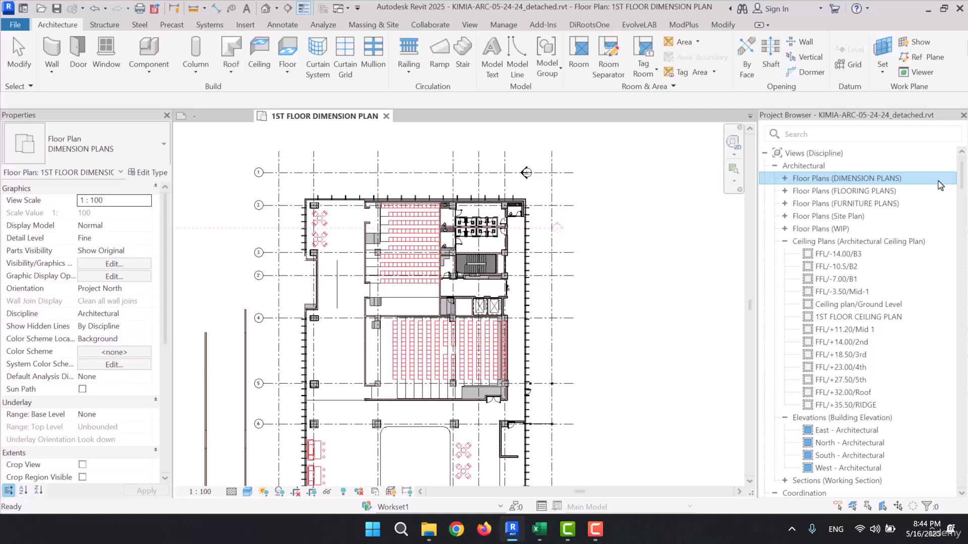
left_click(785, 242)
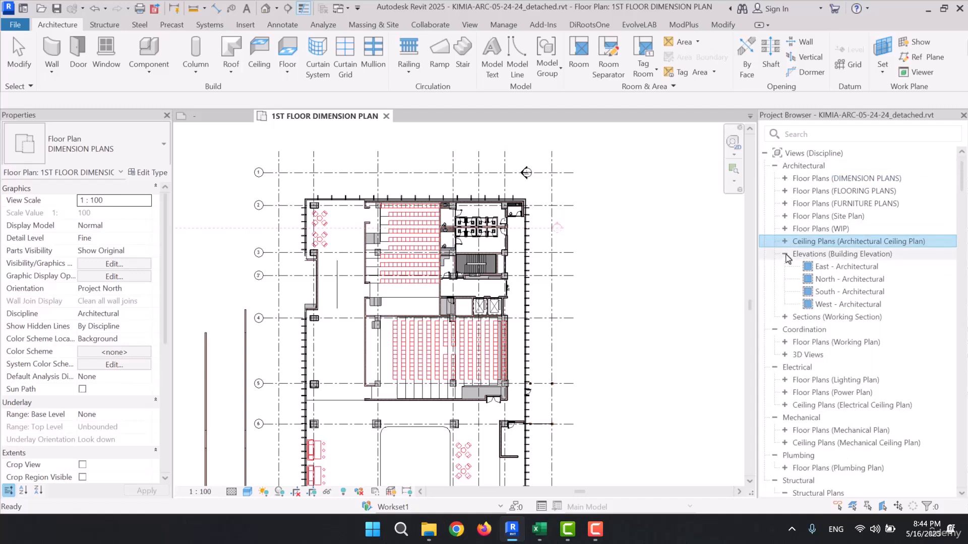
left_click(785, 254)
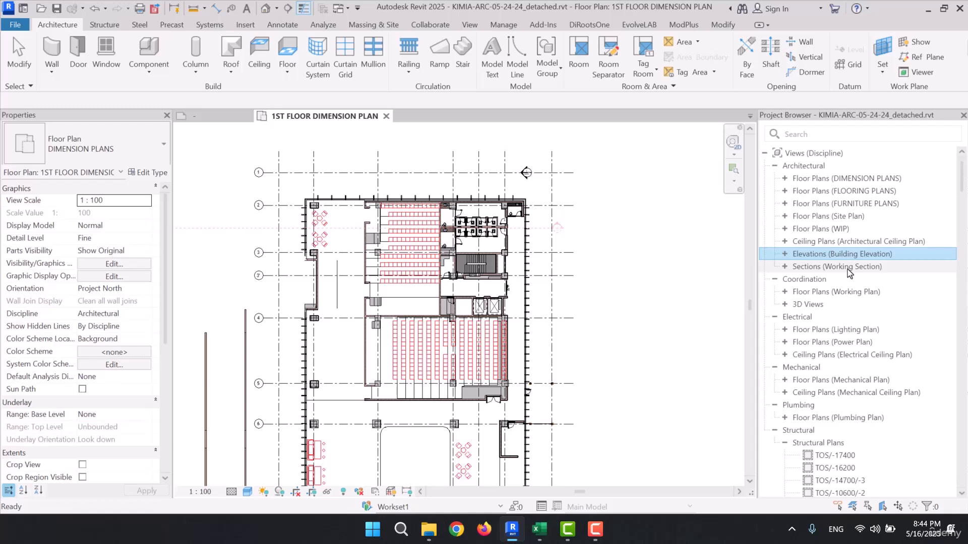